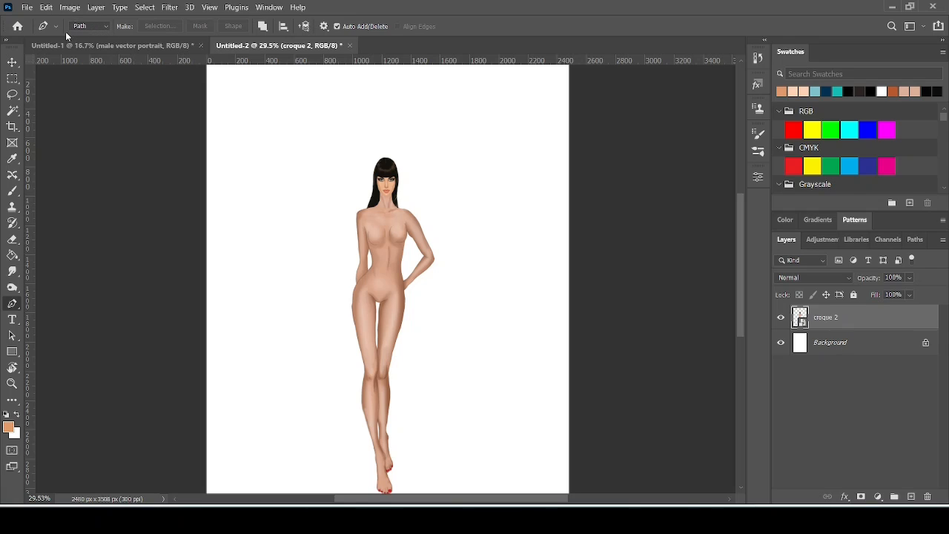
Set the Pen tool to draw in Path mode
click(106, 25)
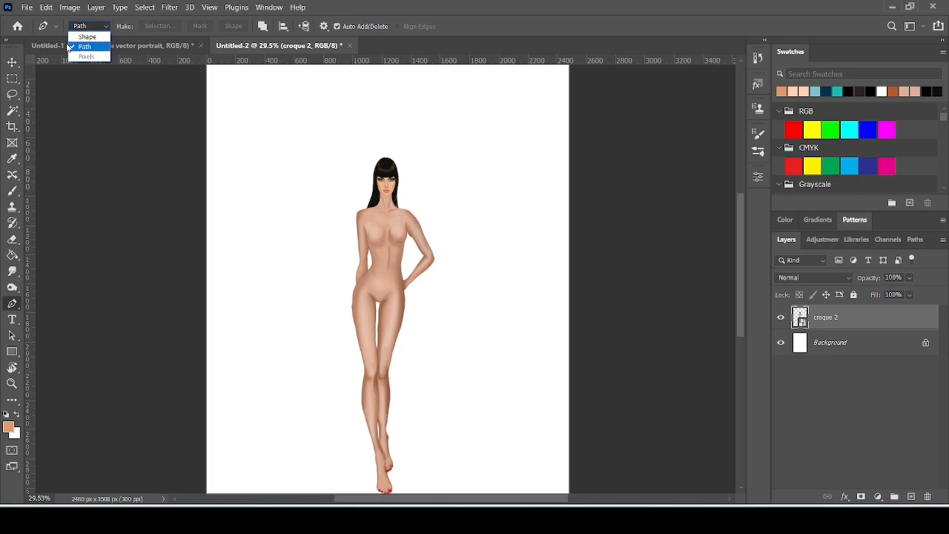
click(81, 46)
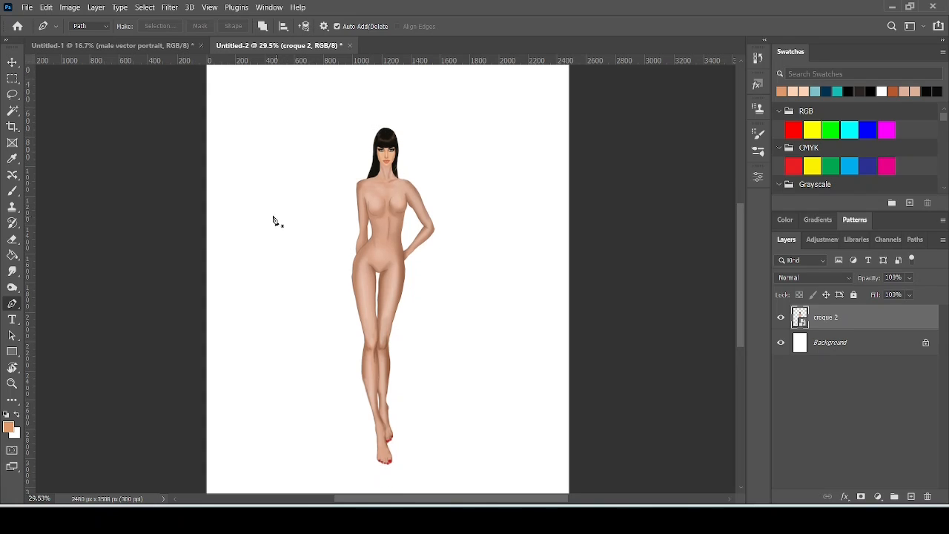
scroll(262, 212, down, 1)
scroll(262, 212, up, 3)
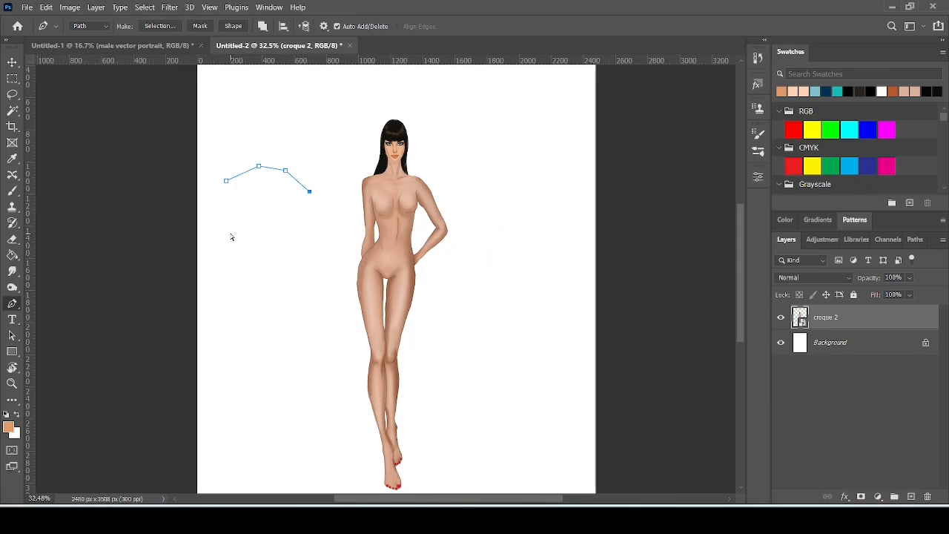
Undo all four anchor points of the open test path beside the figure
key(ctrl+z)
key(ctrl+z)
key(ctrl+z)
key(ctrl+z)
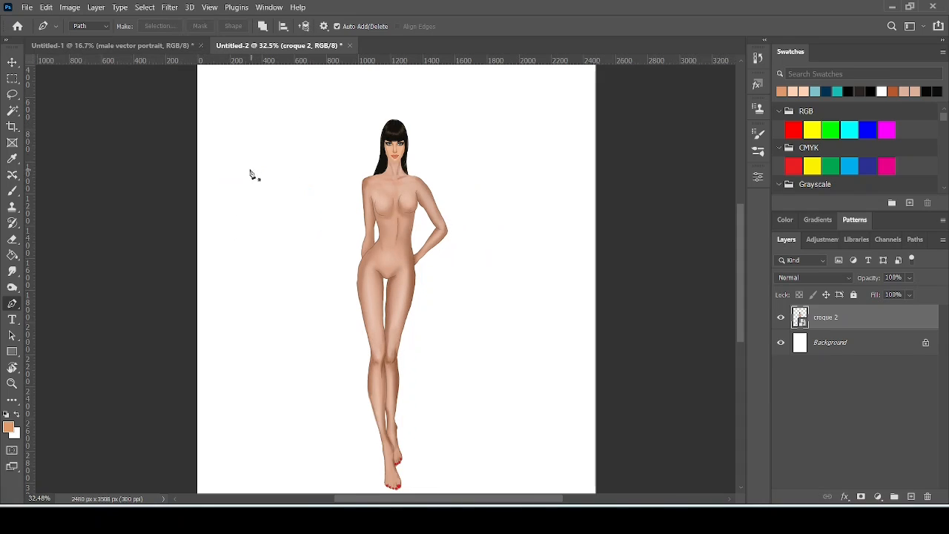
Draw a closed, straight-sided path with eight anchor points and an inward notch in the blank area beside the figure's torso
click(234, 174)
click(280, 174)
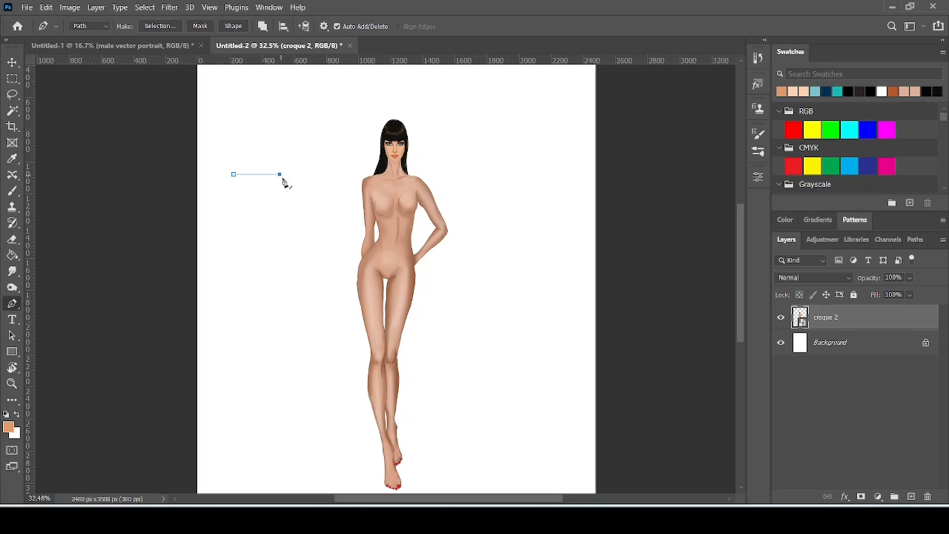
click(294, 224)
click(275, 276)
click(219, 275)
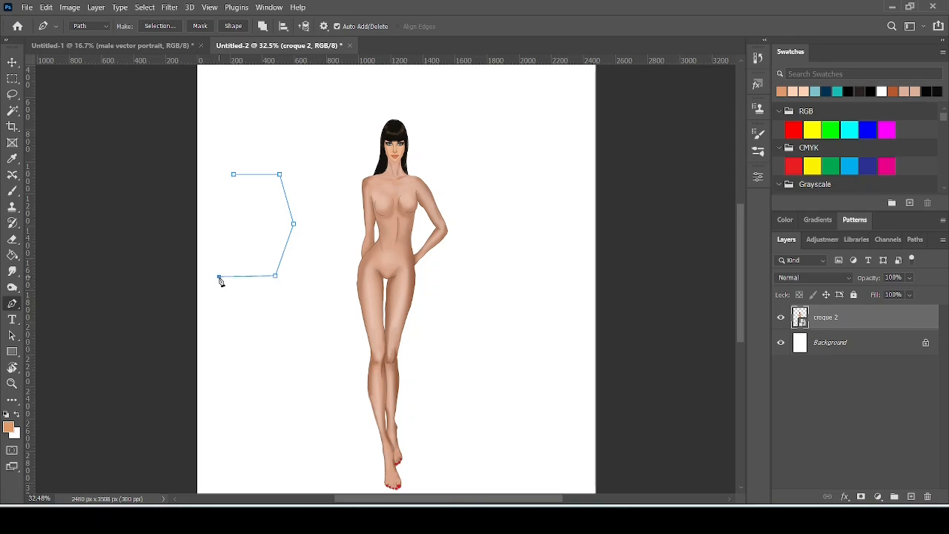
click(209, 237)
click(255, 221)
click(223, 192)
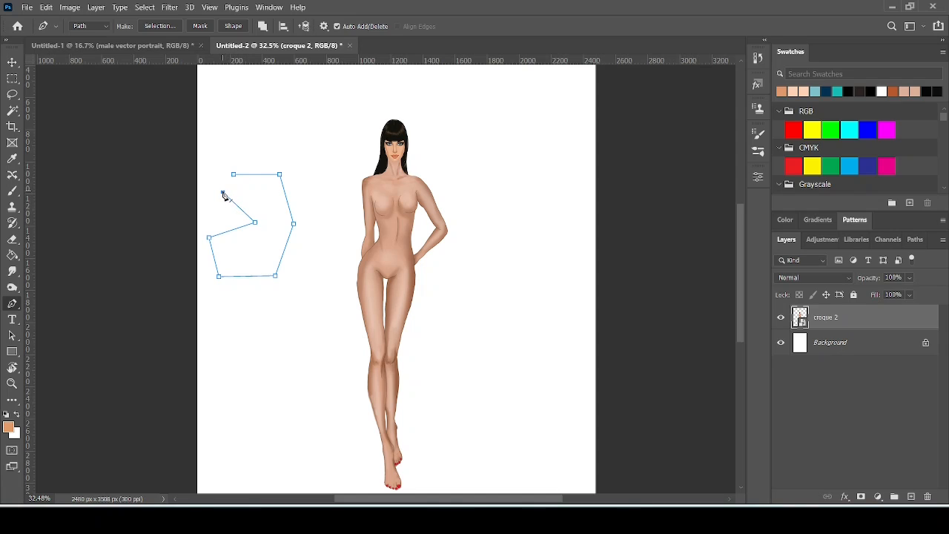
click(223, 192)
click(233, 175)
Draw a second closed, straight-sided path with eight anchor points above the first one and undo the stray extra point
click(253, 102)
click(294, 101)
click(312, 124)
click(308, 167)
click(258, 157)
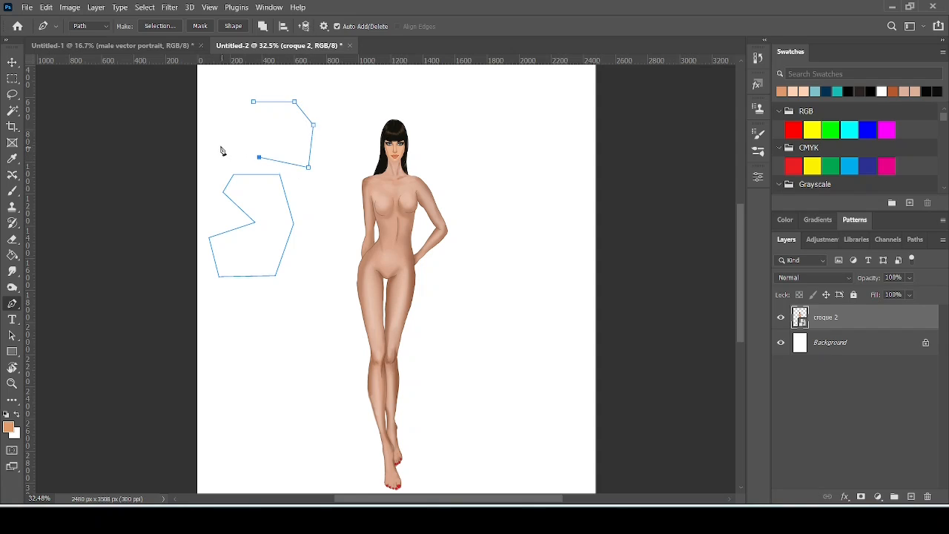
click(219, 141)
click(222, 116)
click(228, 93)
click(253, 103)
click(268, 83)
key(ctrl+z)
scroll(550, 294, down, 1)
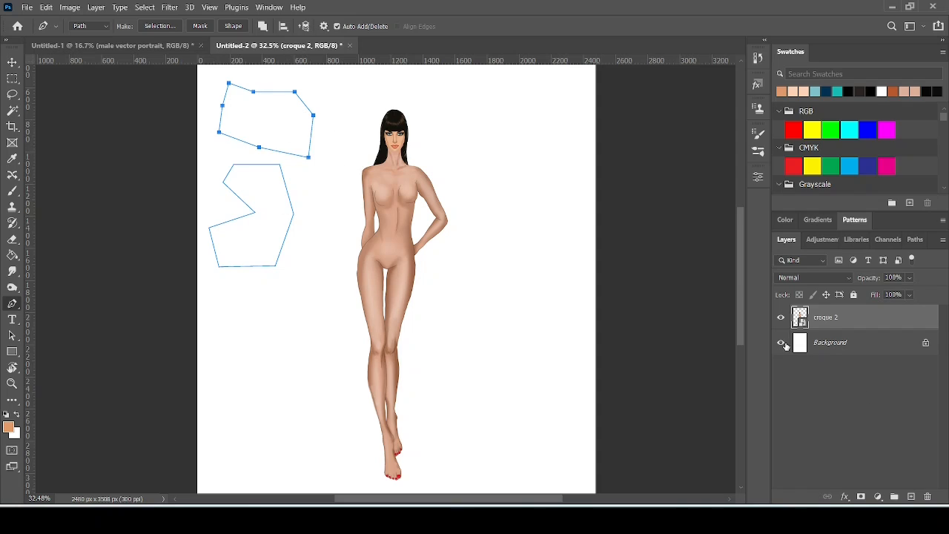
Rasterize the croque 2 layer, and toggle the visibility of that layer and the Background off and on
right_click(825, 321)
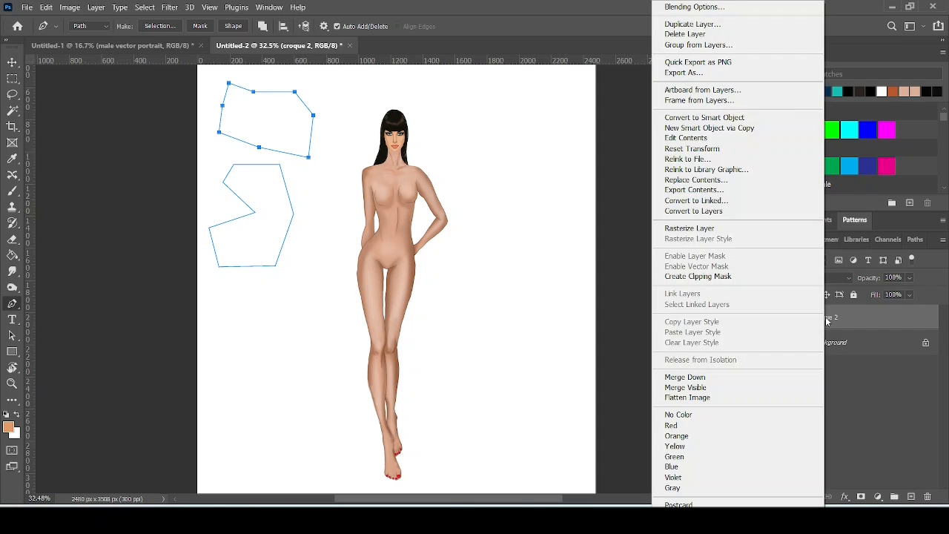
click(689, 229)
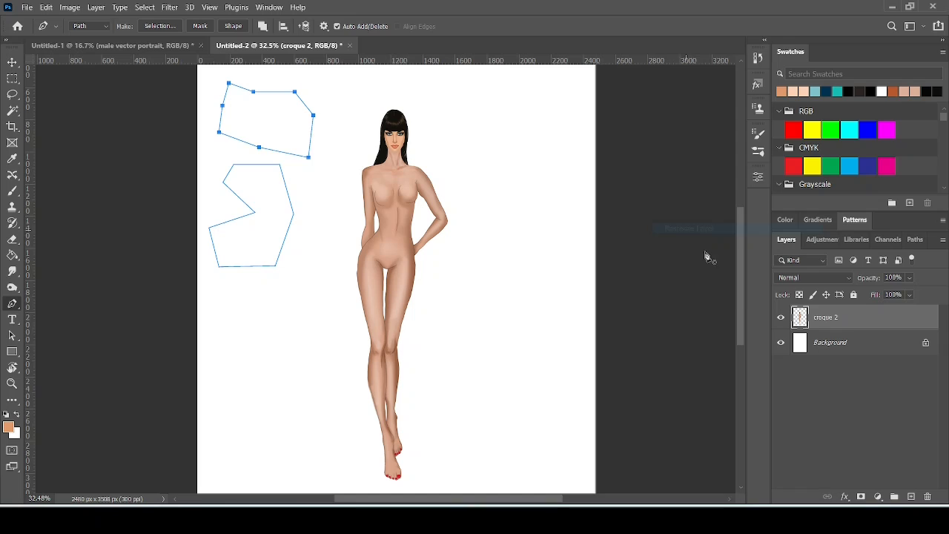
click(781, 320)
click(780, 317)
click(781, 344)
click(781, 344)
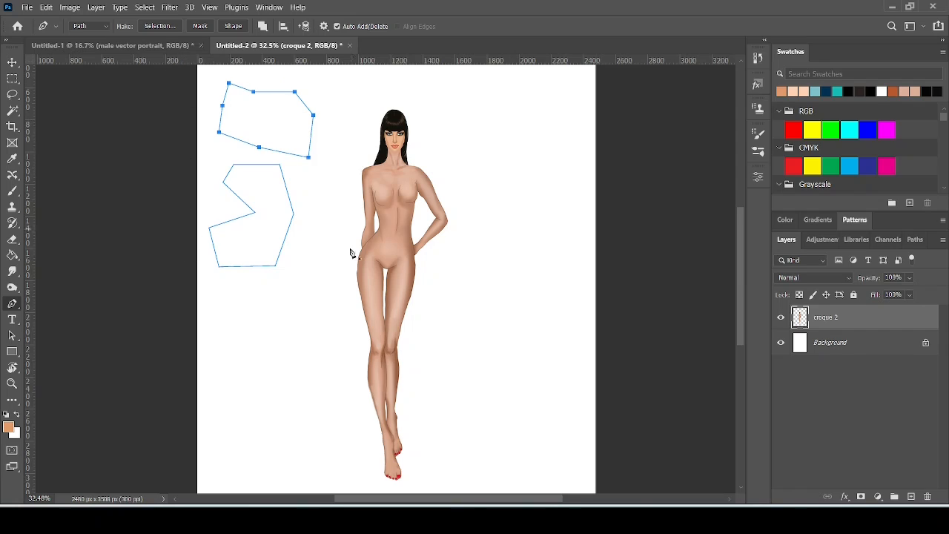
Bring up the list of paths in the document
click(913, 241)
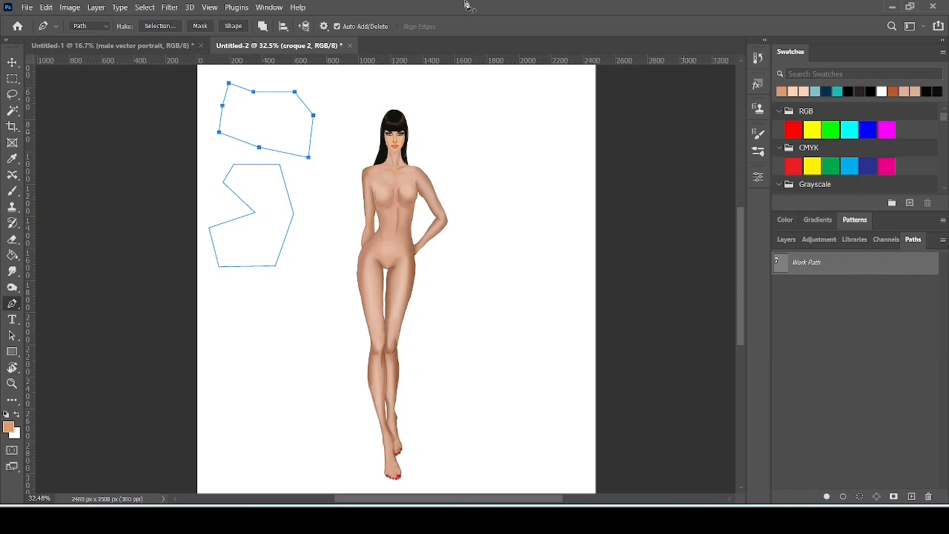
click(273, 8)
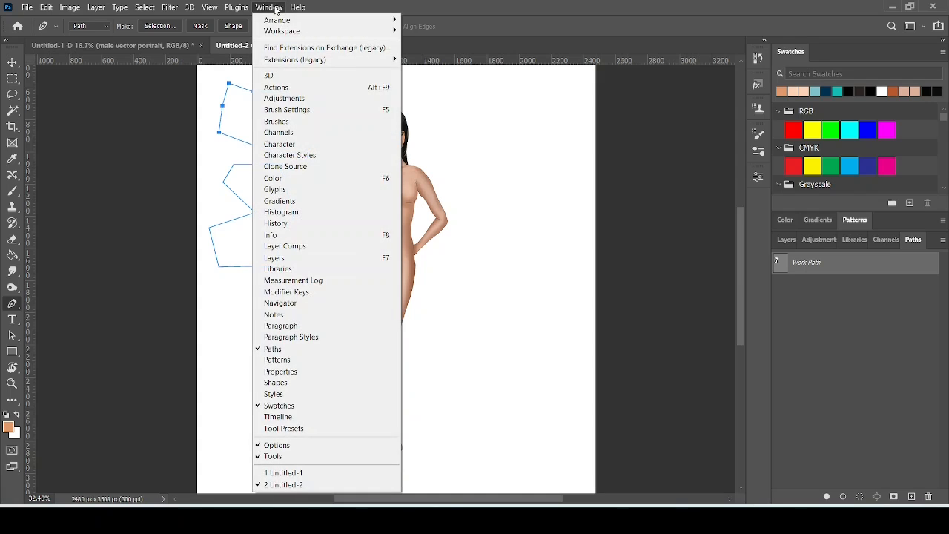
click(274, 348)
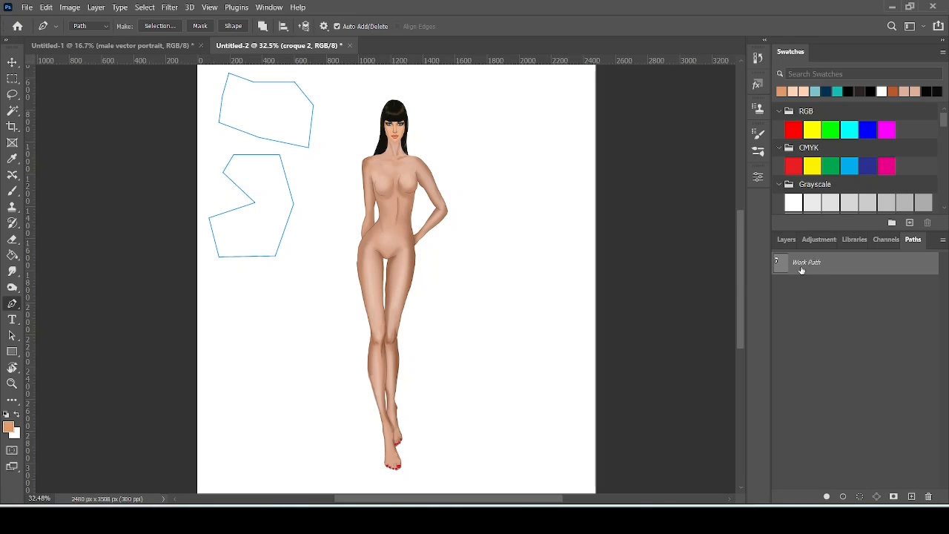
Deselect the Work Path, select it again to view its two outlines, and deselect it
click(847, 333)
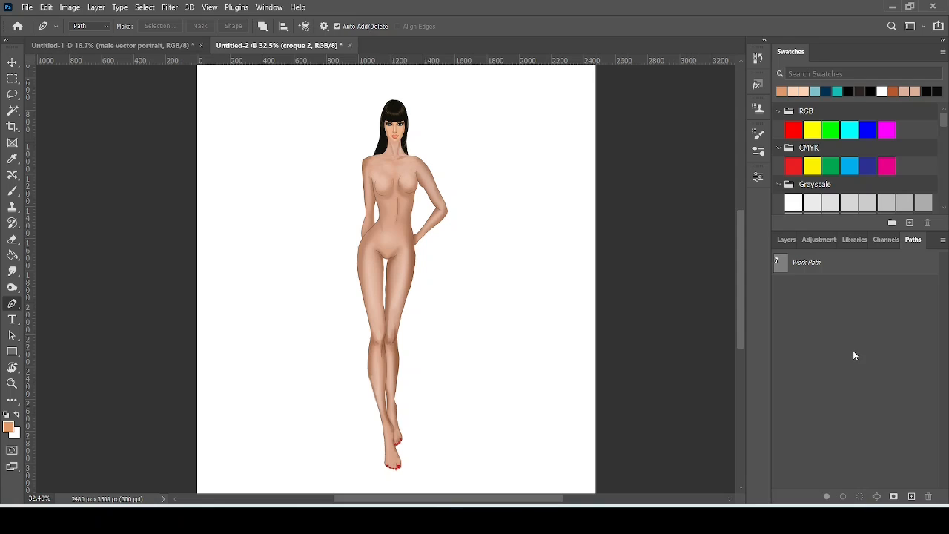
click(815, 262)
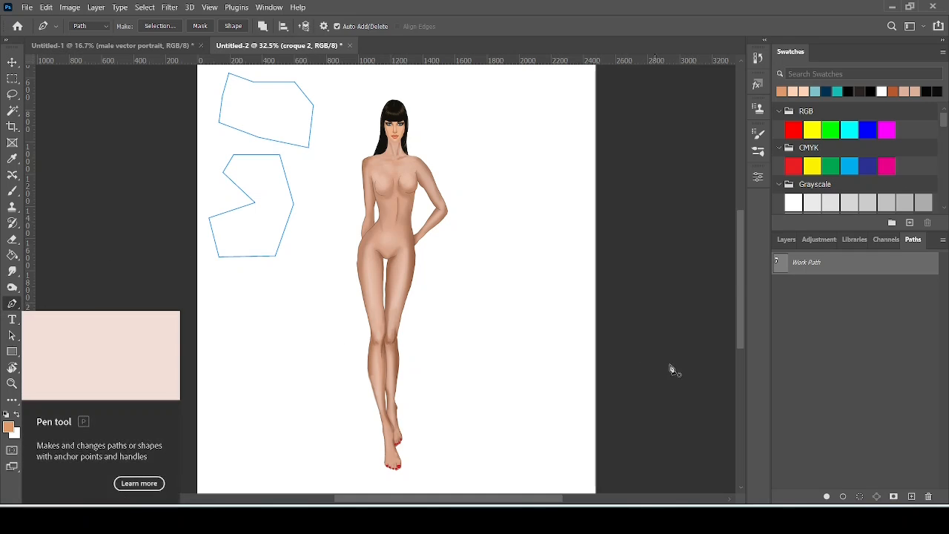
click(854, 383)
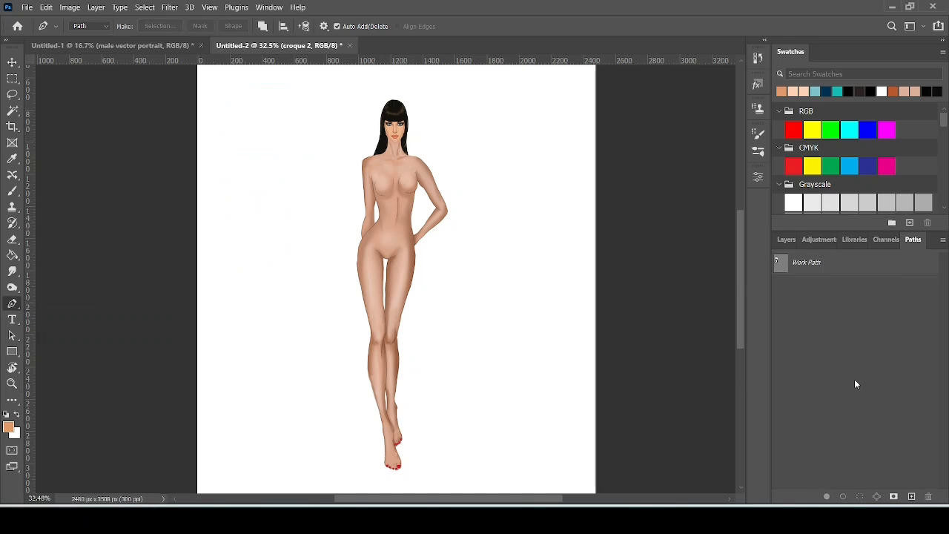
Draw a new closed path with five anchor points and a curved top beside the figure's arm
click(277, 171)
drag(305, 131, 318, 169)
click(340, 243)
click(285, 271)
click(267, 231)
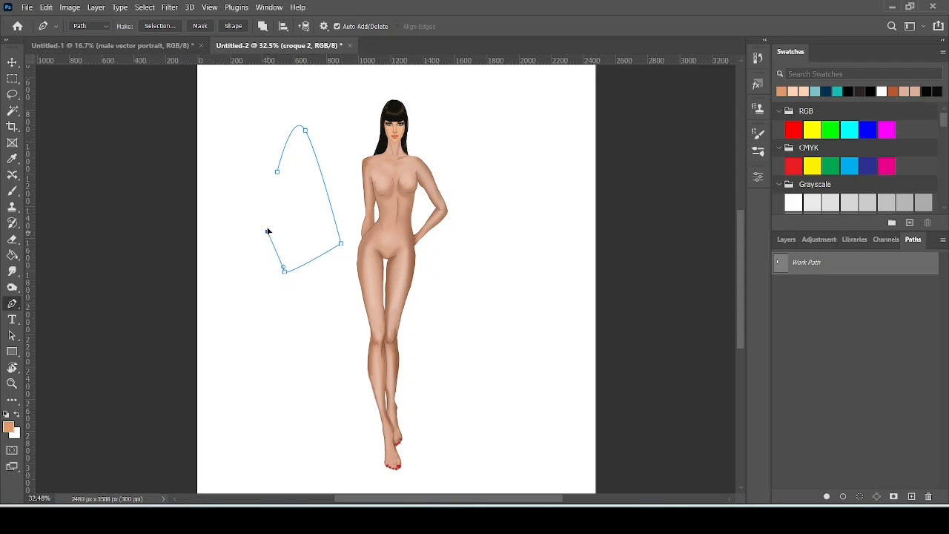
click(276, 171)
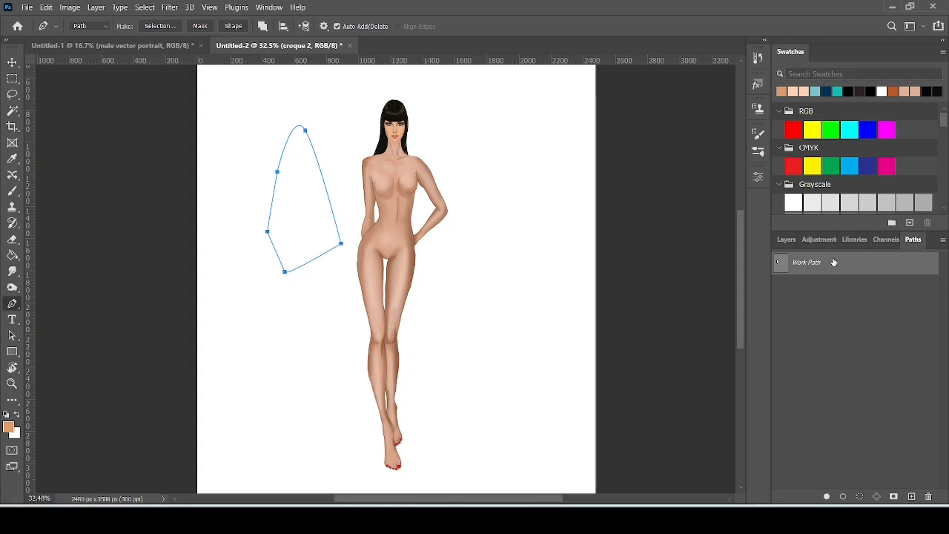
Hide and redisplay the curved-top path by deselecting and selecting the Work Path
click(856, 343)
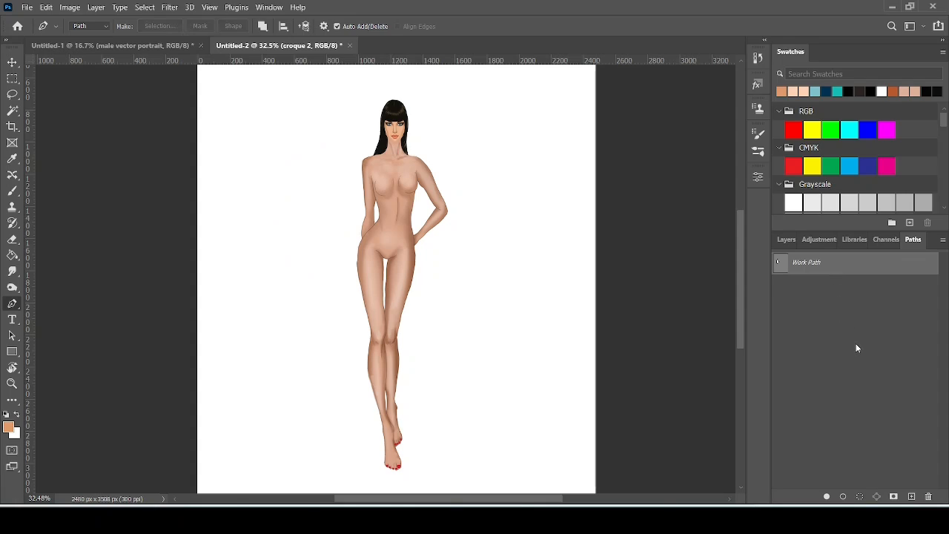
click(827, 264)
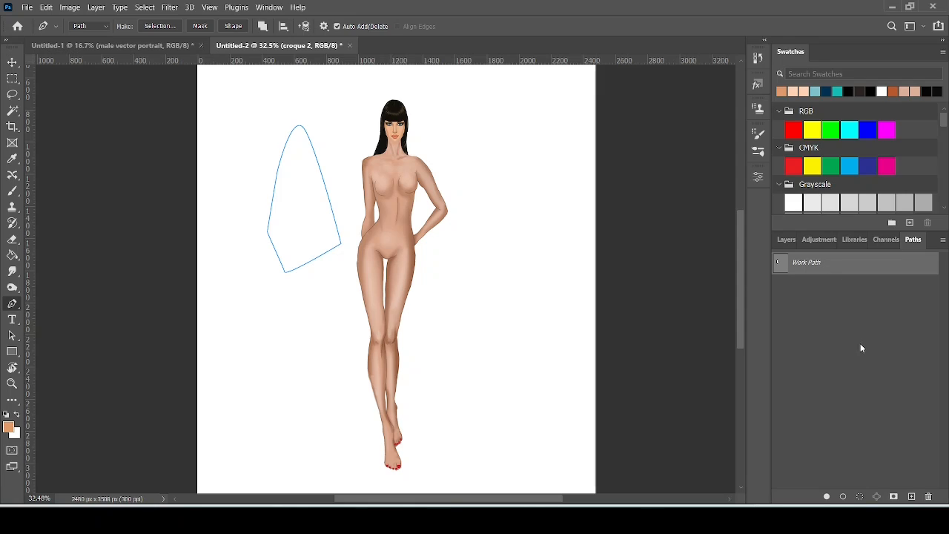
click(832, 338)
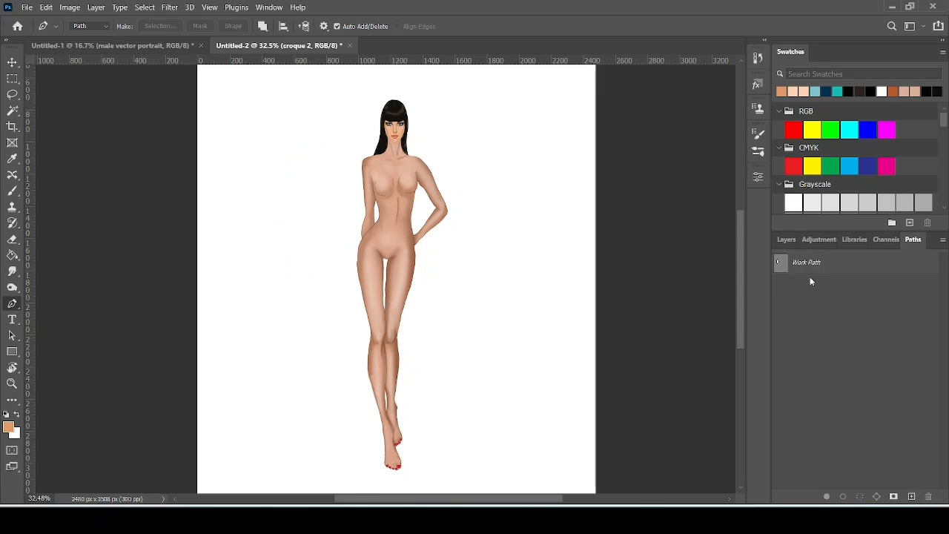
Save the Work Path under the name ghghd
click(806, 268)
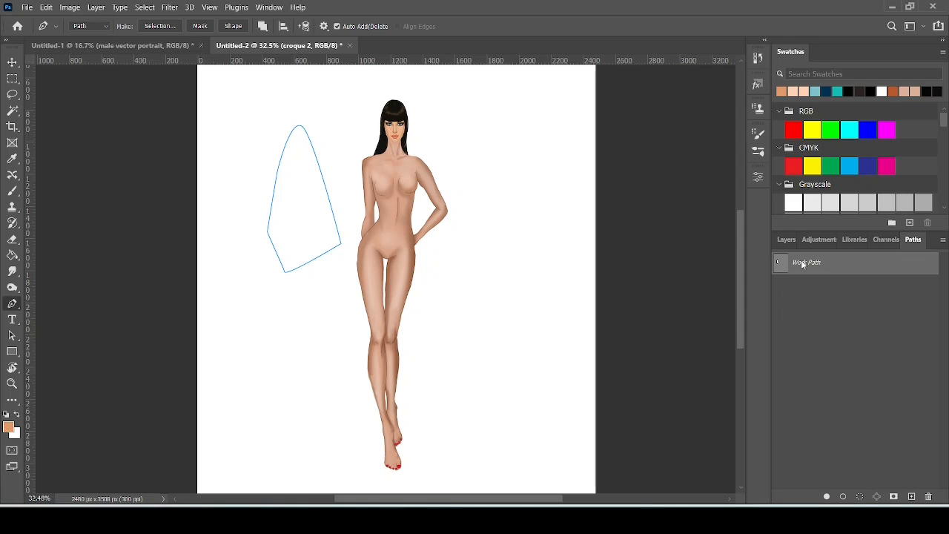
double_click(801, 263)
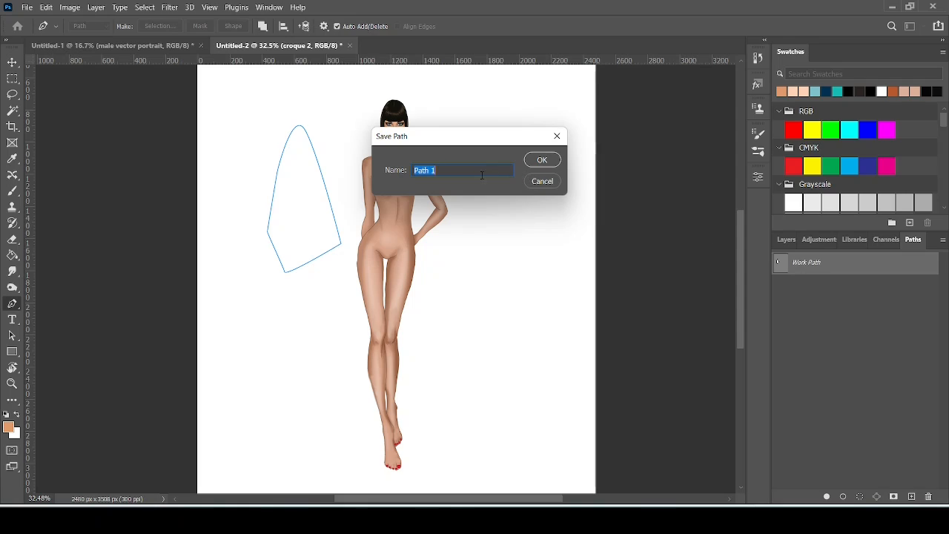
text(f)
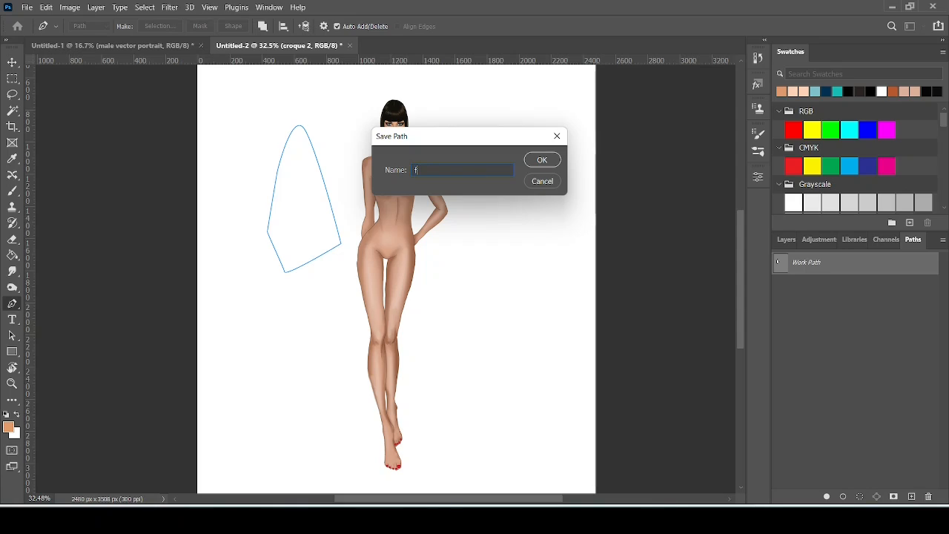
text(hsd)
key(BackSpace)
key(BackSpace)
key(BackSpace)
text(ghghd)
click(542, 162)
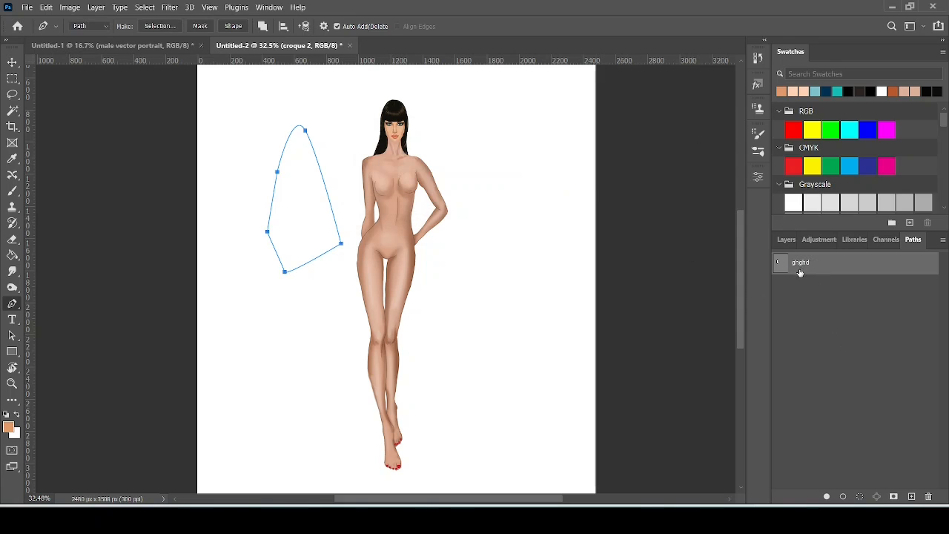
Deselect the ghghd path and draw a closed, straight-sided path with six anchor points as a separate Work Path
click(851, 343)
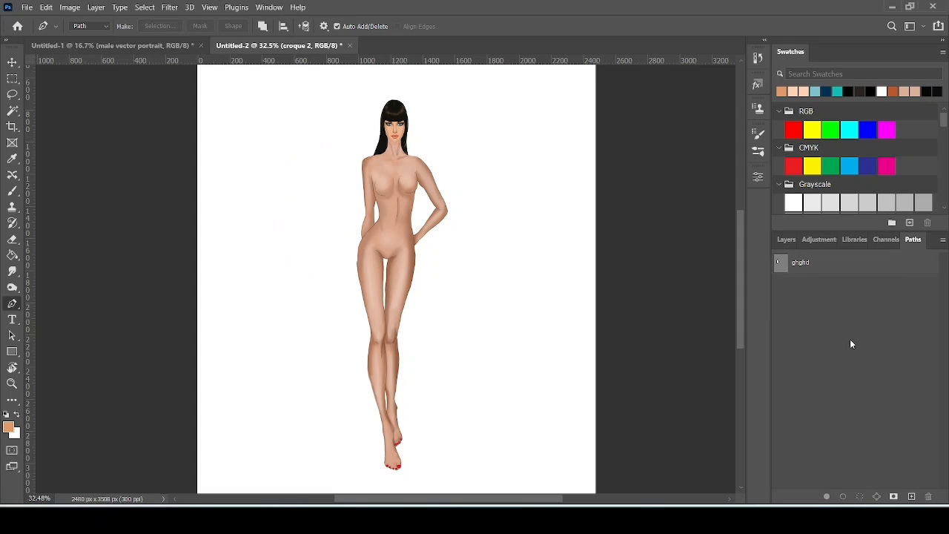
click(268, 170)
click(320, 211)
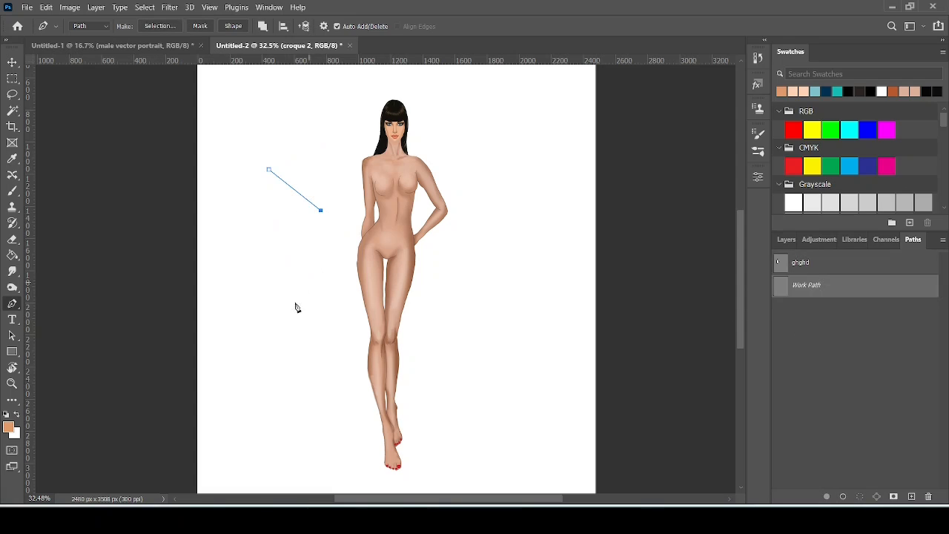
click(284, 300)
click(209, 253)
click(224, 204)
click(290, 218)
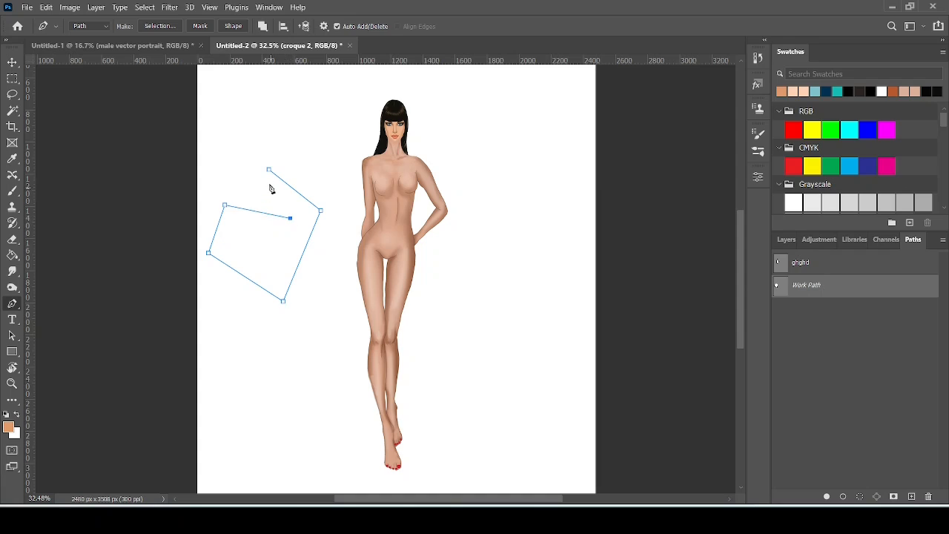
click(268, 170)
Select the ghghd path and the new Work Path in turn to compare their outlines
click(811, 263)
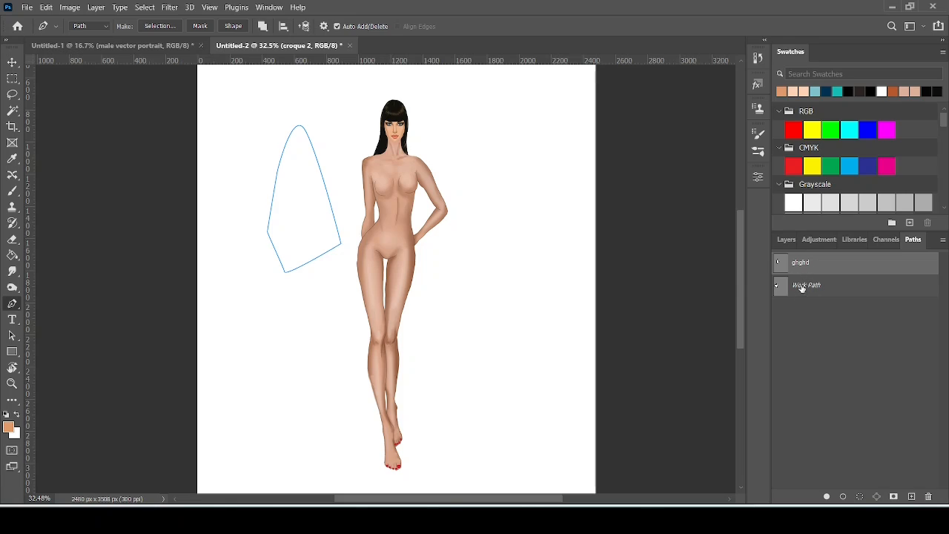
click(803, 287)
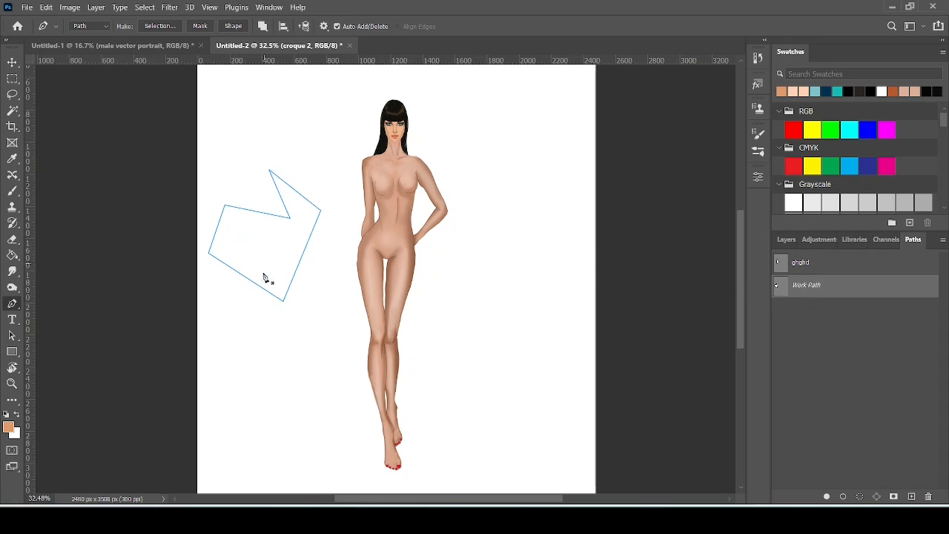
Delete the Work Path and the ghghd path, and return to the list of layers
scroll(271, 265, up, 2)
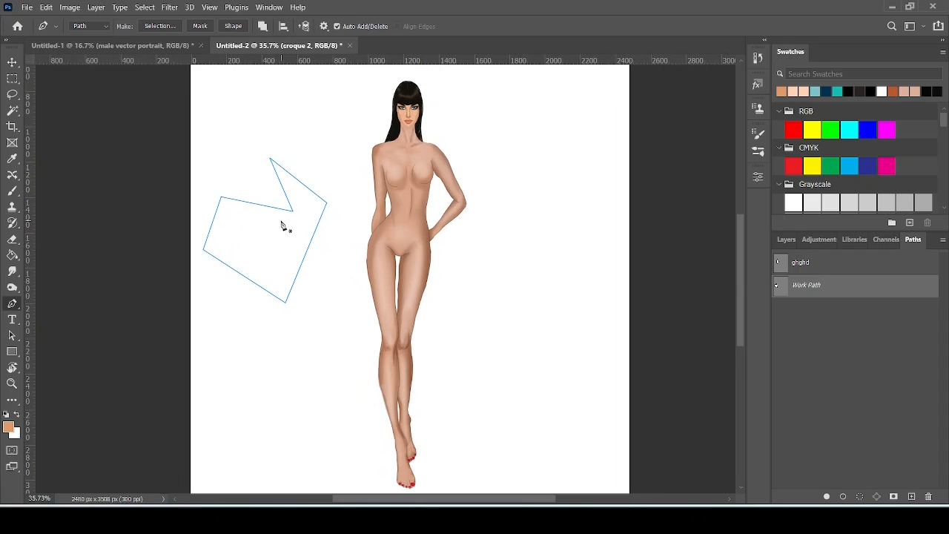
key(Delete)
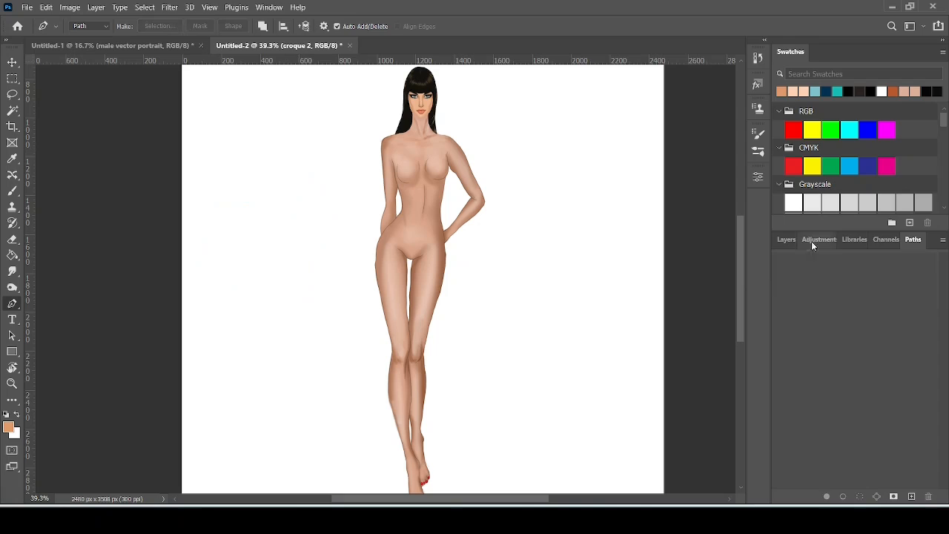
click(784, 240)
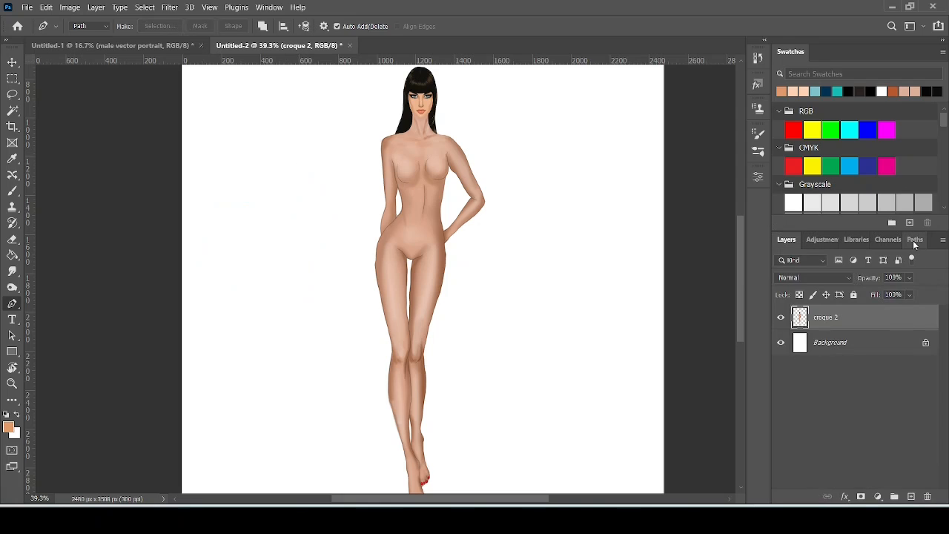
Switch from the list of layers to the list of paths, with the blank canvas beside the croquis in view
click(913, 239)
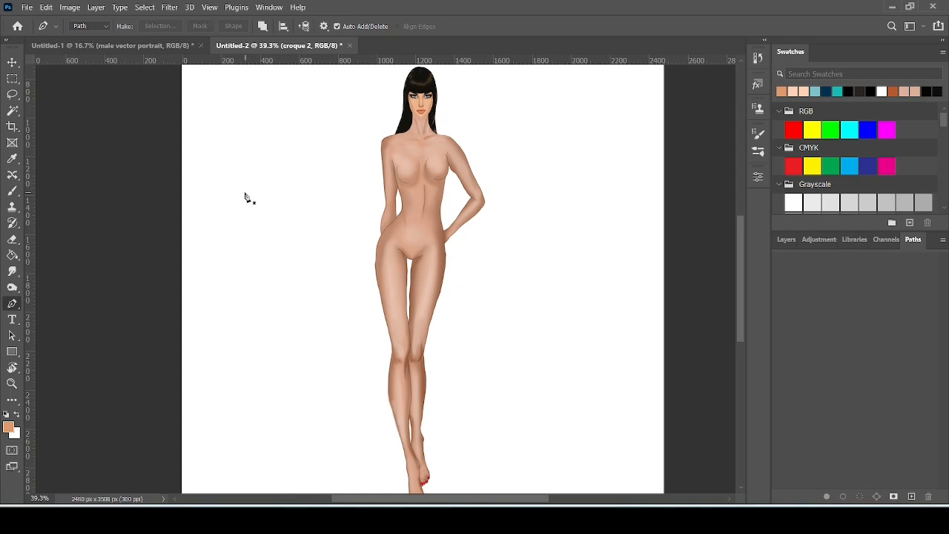
scroll(244, 194, down, 2)
scroll(244, 197, down, 1)
scroll(244, 198, up, 5)
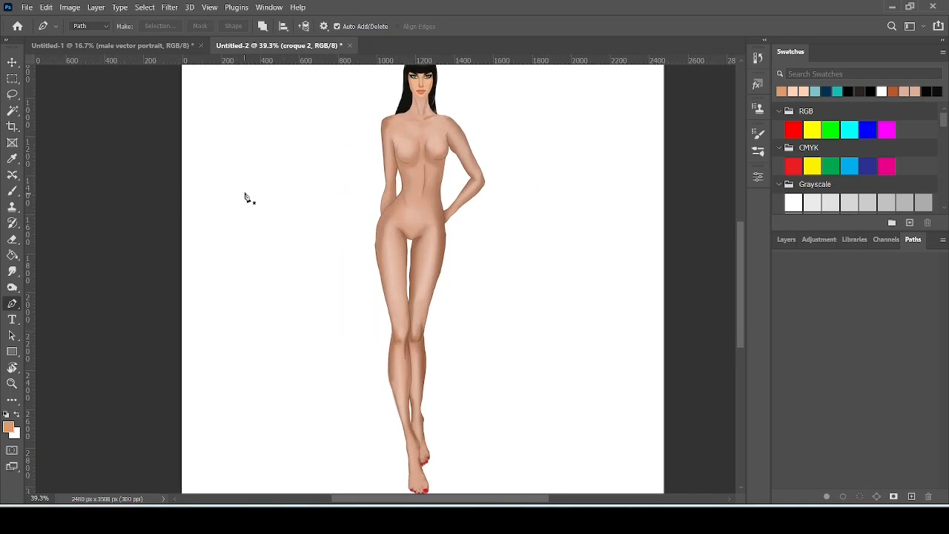
scroll(237, 197, up, 2)
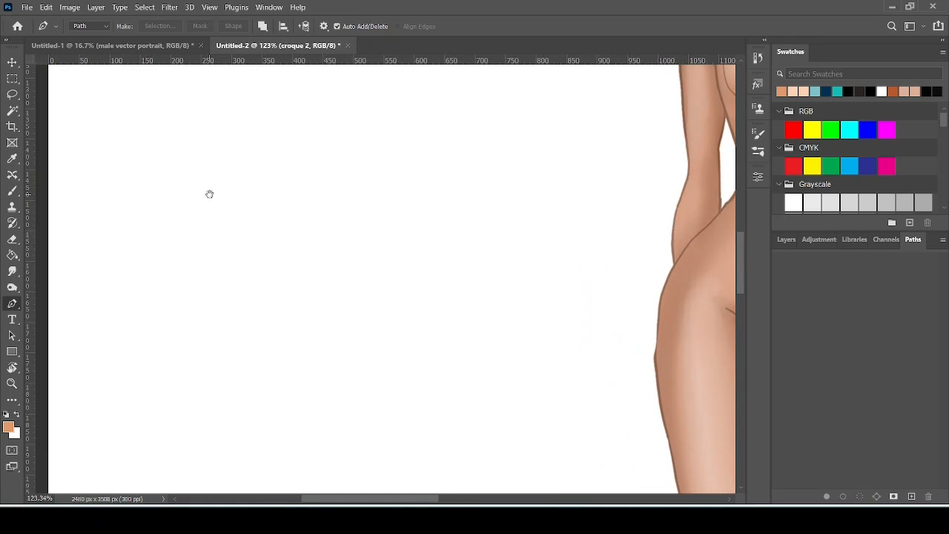
drag(208, 193, 252, 257)
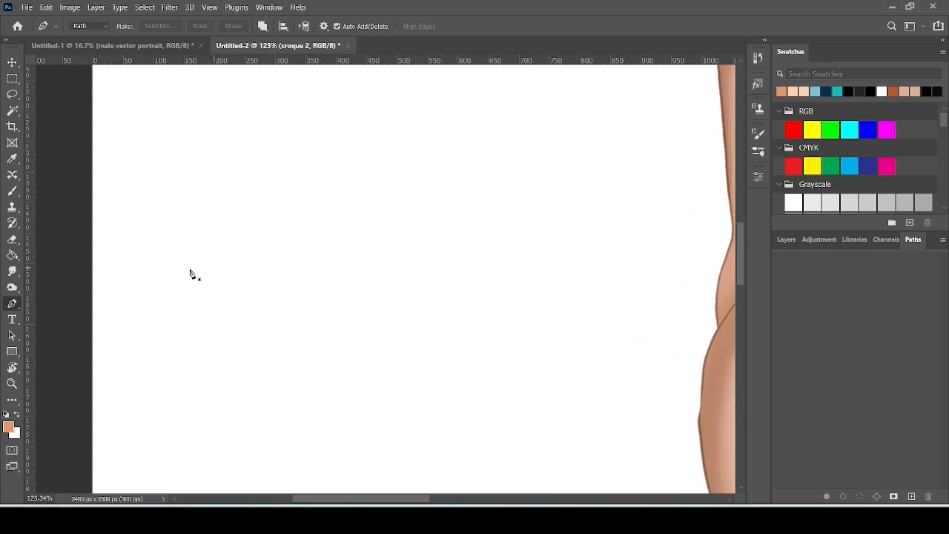
Draw a closed, straight-sided path with nine anchor points on the blank canvas beside the croquis
click(223, 157)
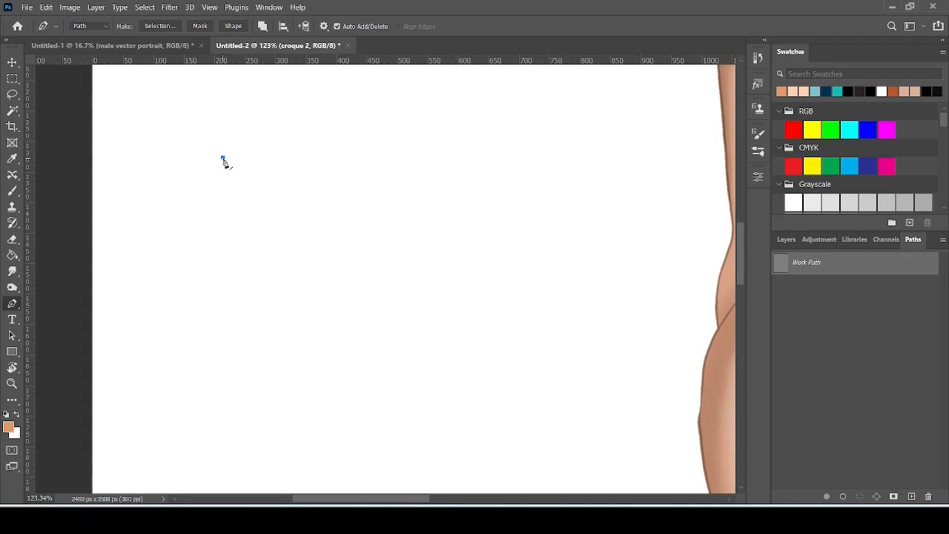
click(409, 143)
click(462, 289)
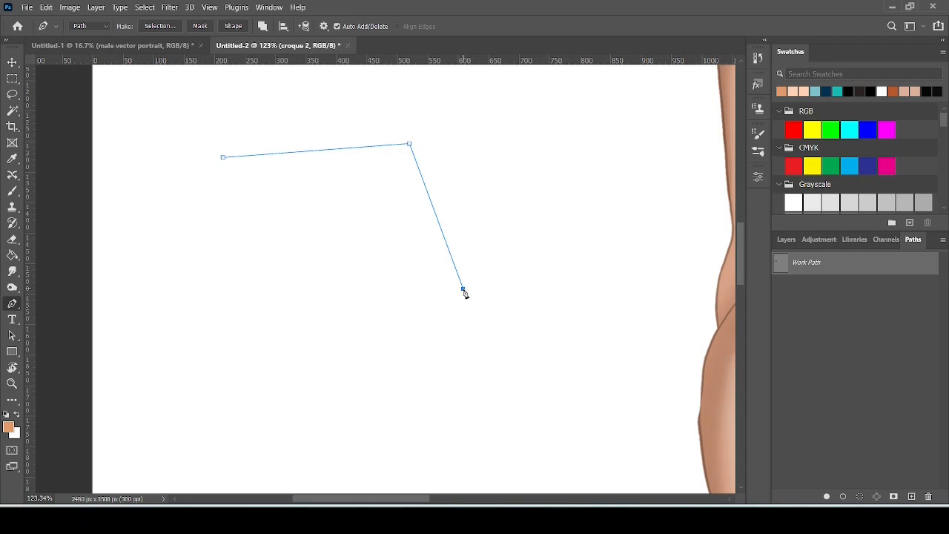
click(386, 326)
click(257, 375)
click(209, 260)
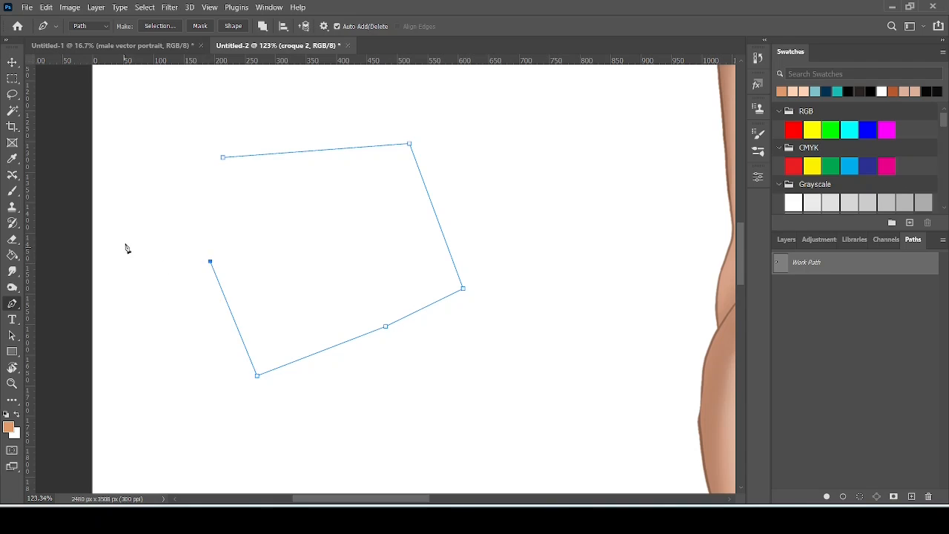
click(134, 229)
click(153, 160)
click(192, 100)
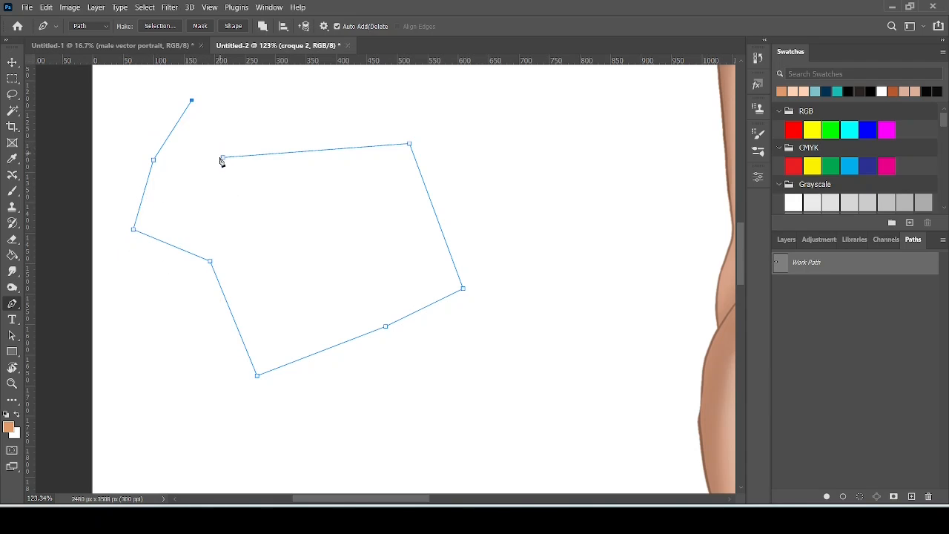
click(222, 158)
Undo every anchor point of the straight-sided path until the canvas is empty
key(ctrl+z)
key(ctrl+z)
key(ctrl+z)
key(ctrl+z)
key(ctrl+z)
key(ctrl+z)
key(ctrl+z)
key(ctrl+z)
key(ctrl+z)
key(ctrl+z)
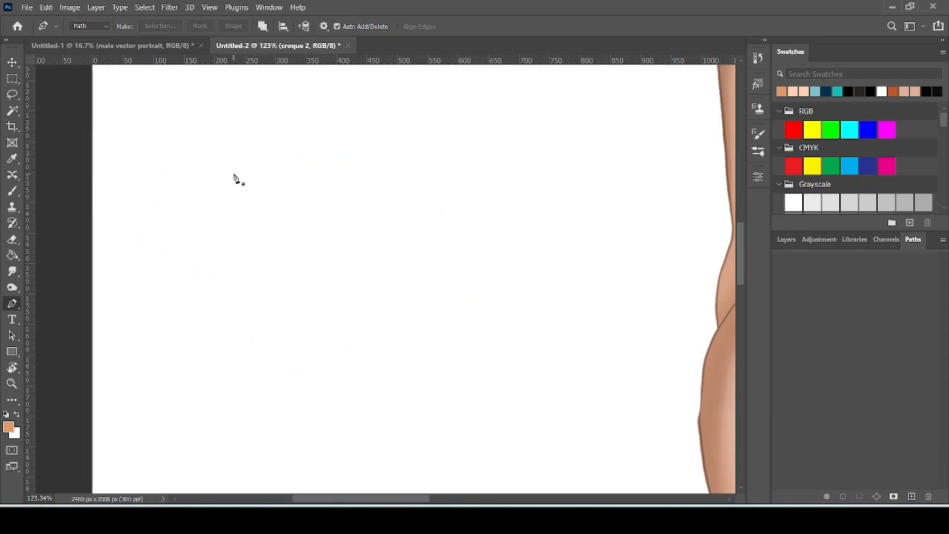
Start a new Work Path with a slightly arched upper segment, tilting the direction handles at its second anchor diagonally
click(249, 161)
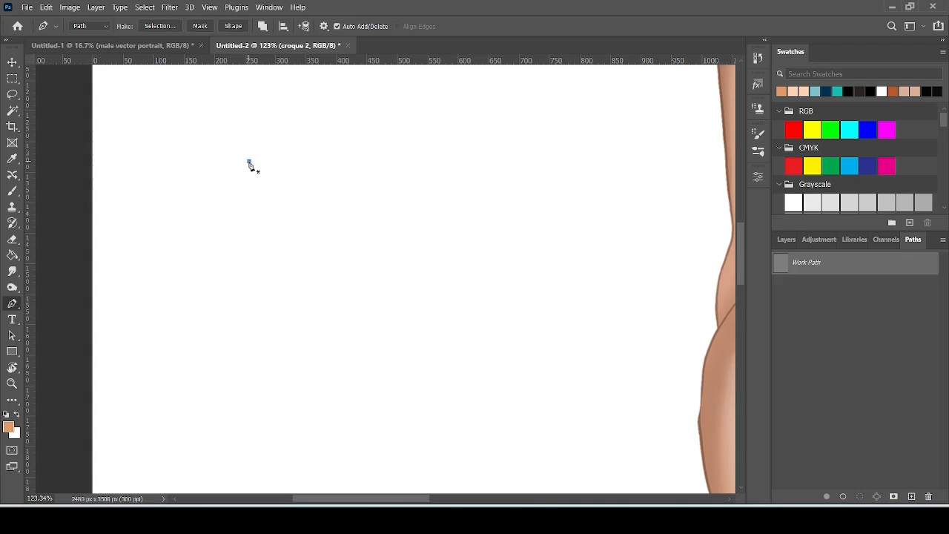
click(446, 147)
drag(447, 149, 448, 177)
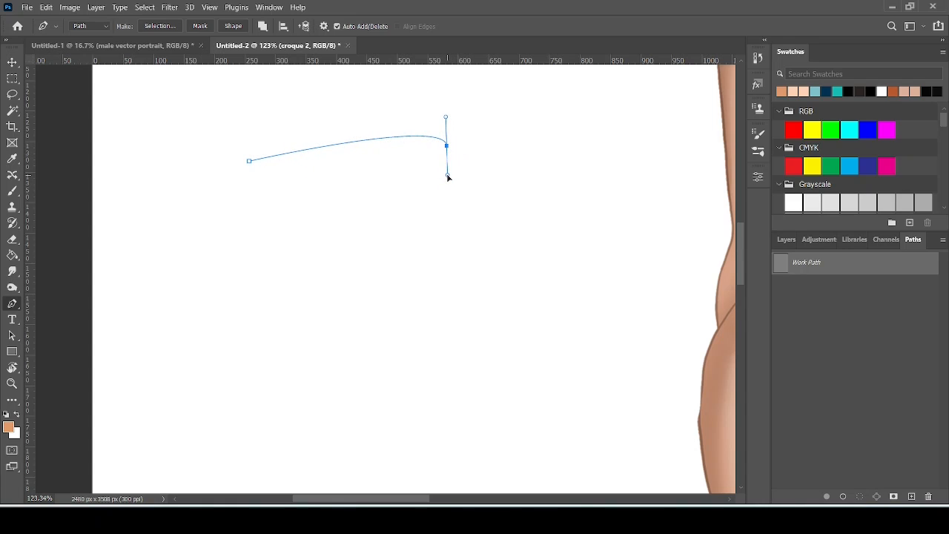
drag(448, 176, 467, 168)
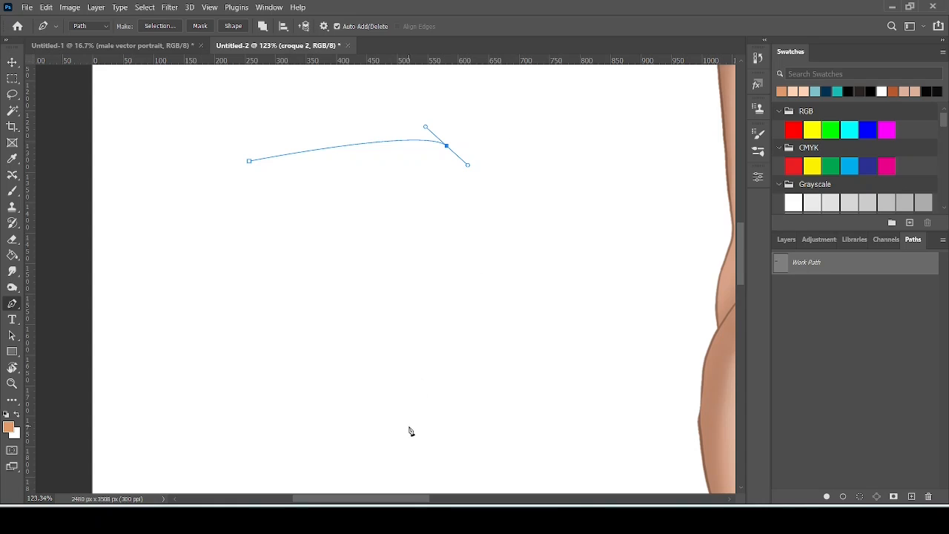
Continue the curved path with four more smooth anchor points around a rounded shape and close it at its starting anchor
click(470, 329)
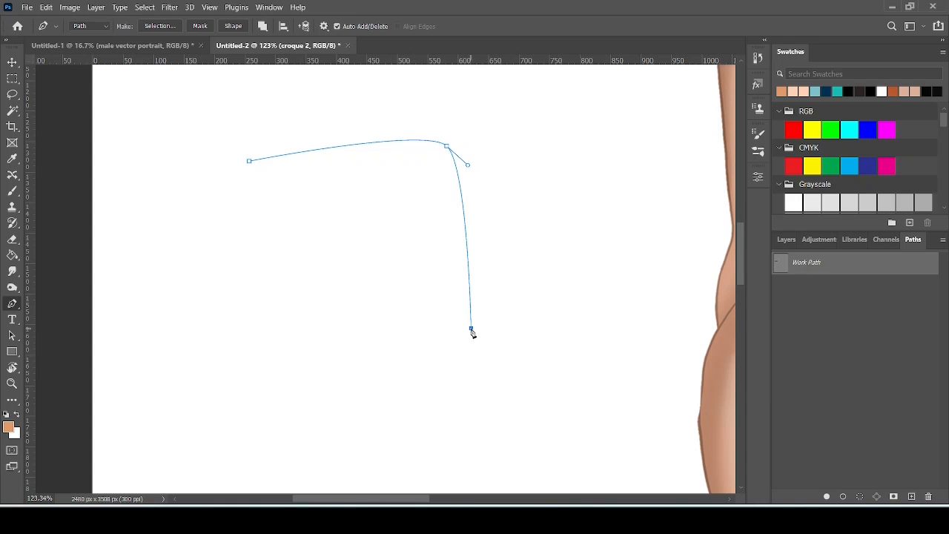
drag(471, 332, 444, 392)
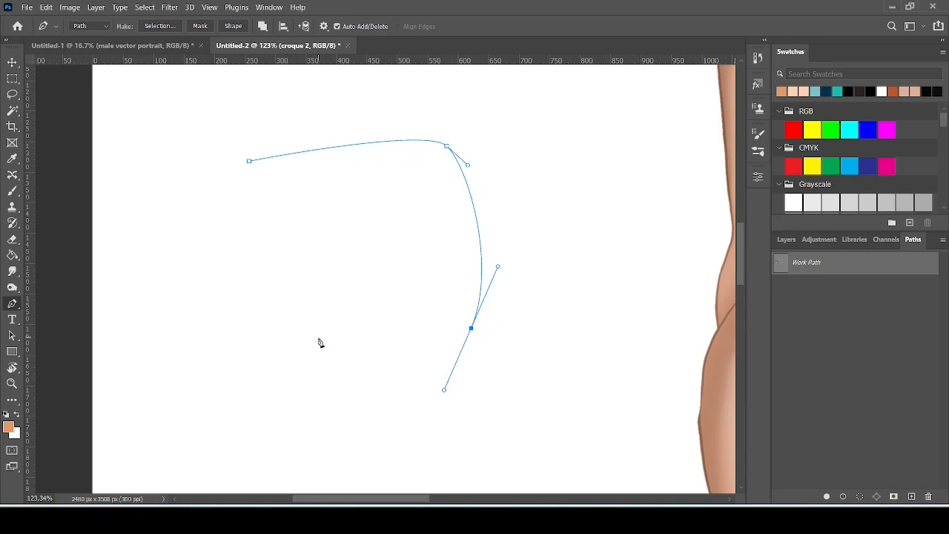
drag(312, 331, 282, 295)
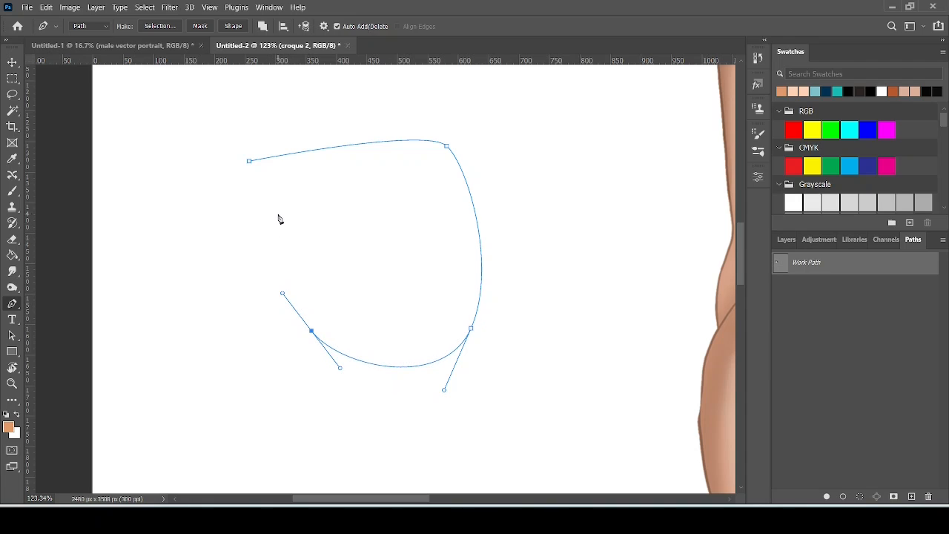
drag(277, 214, 224, 151)
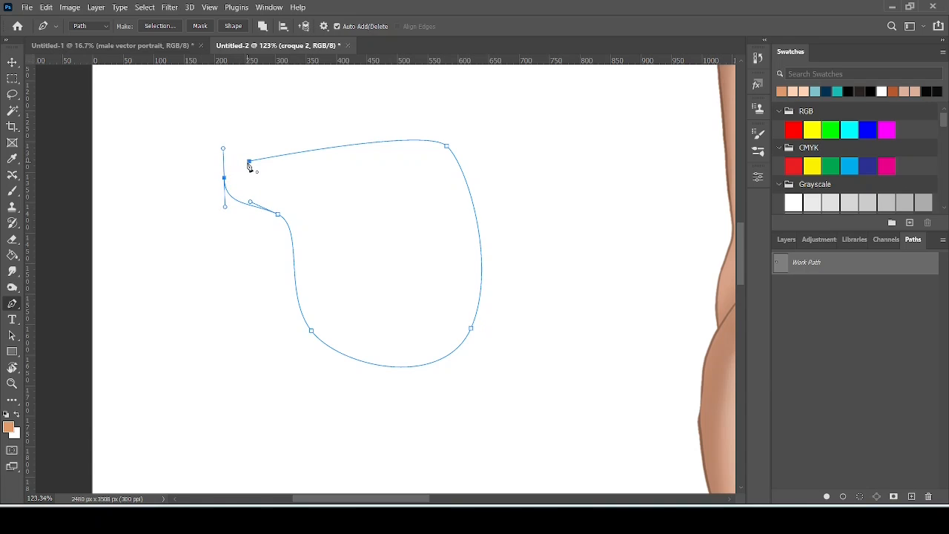
click(249, 161)
key(ctrl+z)
scroll(229, 180, down, 2)
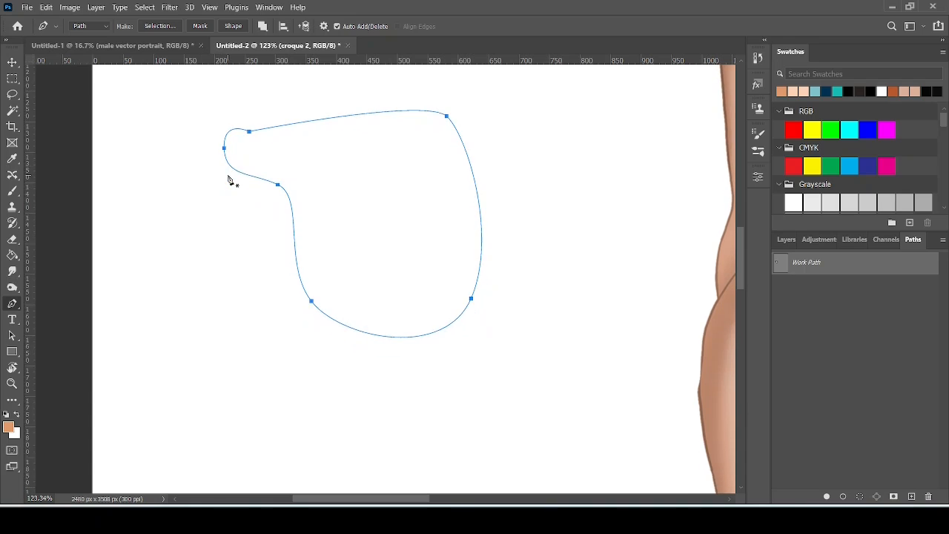
scroll(229, 179, up, 2)
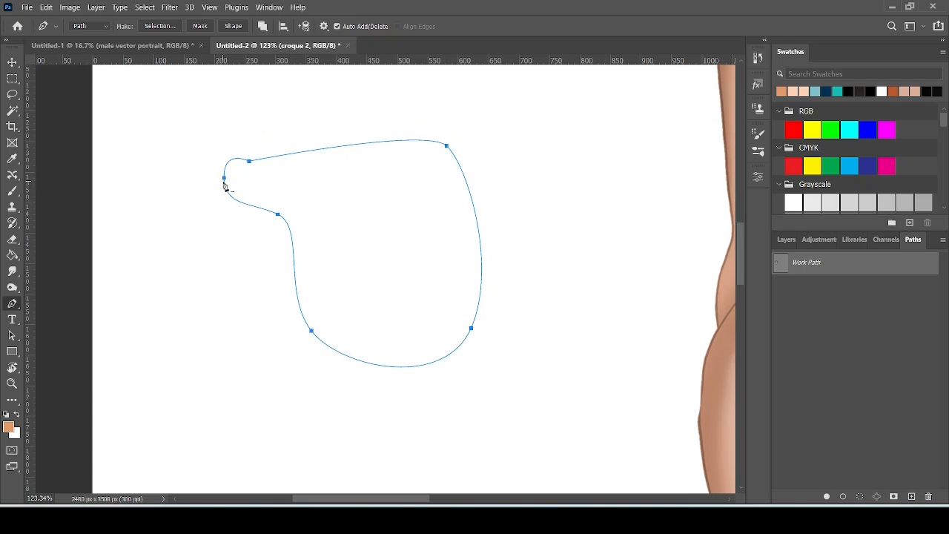
click(285, 220)
key(ctrl+z)
click(440, 142)
Begin a second subpath beside the rounded shape: a straight upper edge, a curve to a sharp tip without outgoing handle, and a curve back inward
click(500, 129)
click(593, 120)
drag(637, 198, 639, 257)
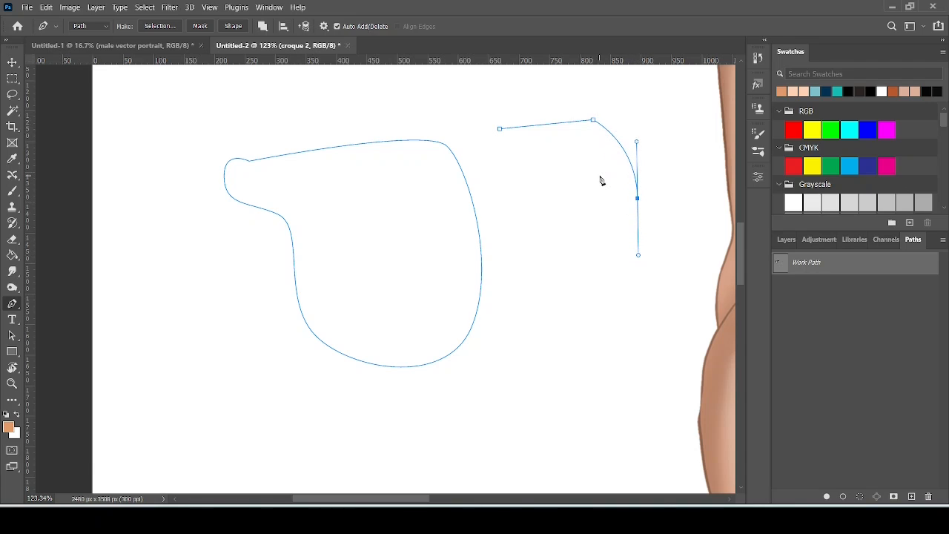
alt+click(638, 199)
click(562, 173)
drag(563, 177, 534, 219)
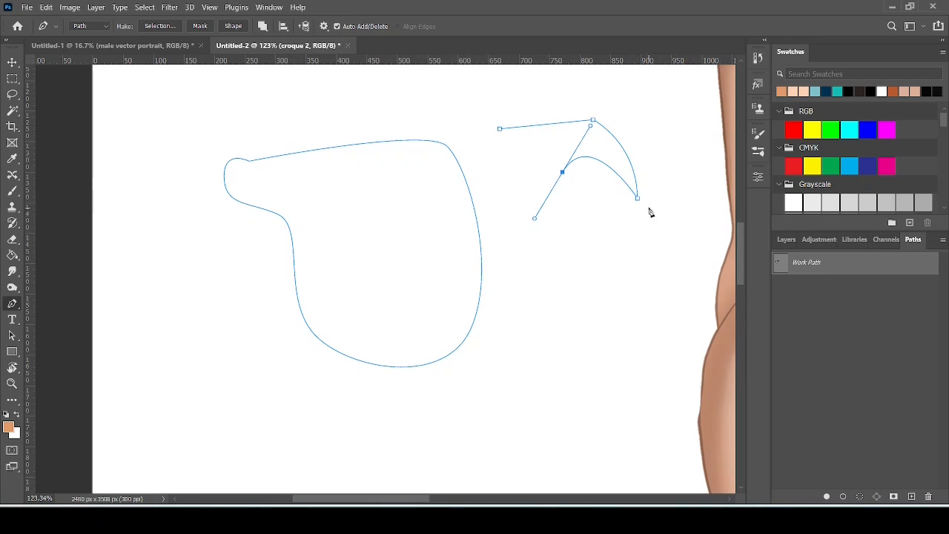
Complete the hook-shaped subpath with curved segments, removing the outgoing handle at its lower inner corner, and close it at the starting anchor
click(561, 173)
drag(575, 256, 618, 275)
alt+click(575, 256)
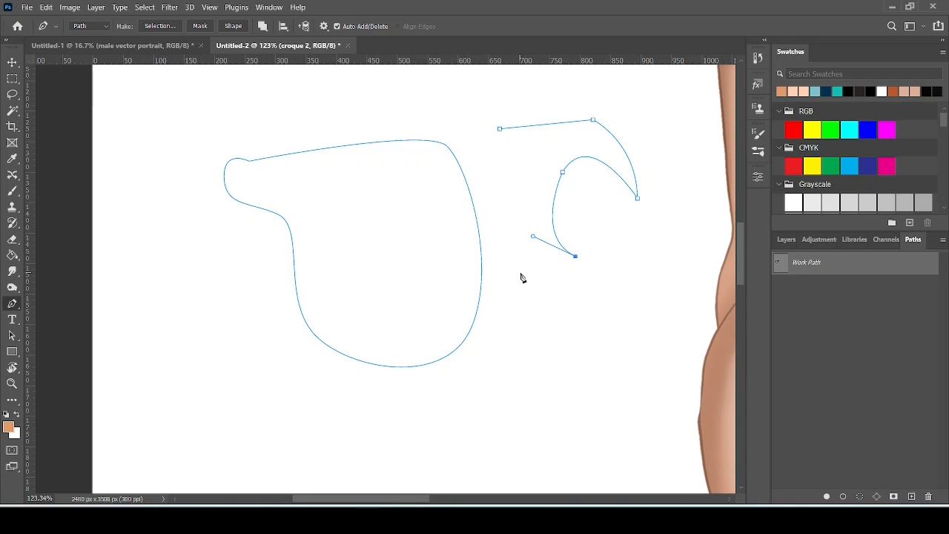
drag(520, 273, 500, 255)
drag(500, 131, 521, 105)
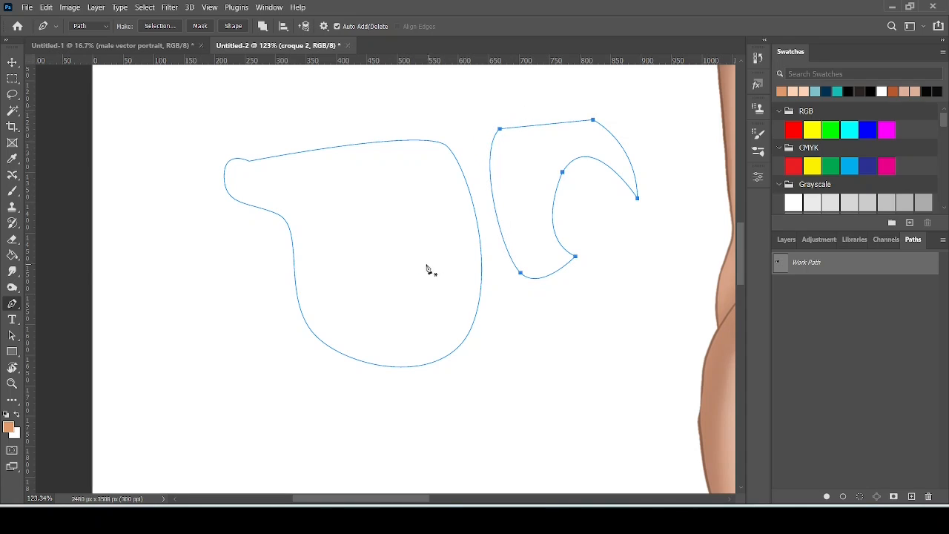
Delete the Work Path containing both practice shapes
scroll(419, 269, down, 3)
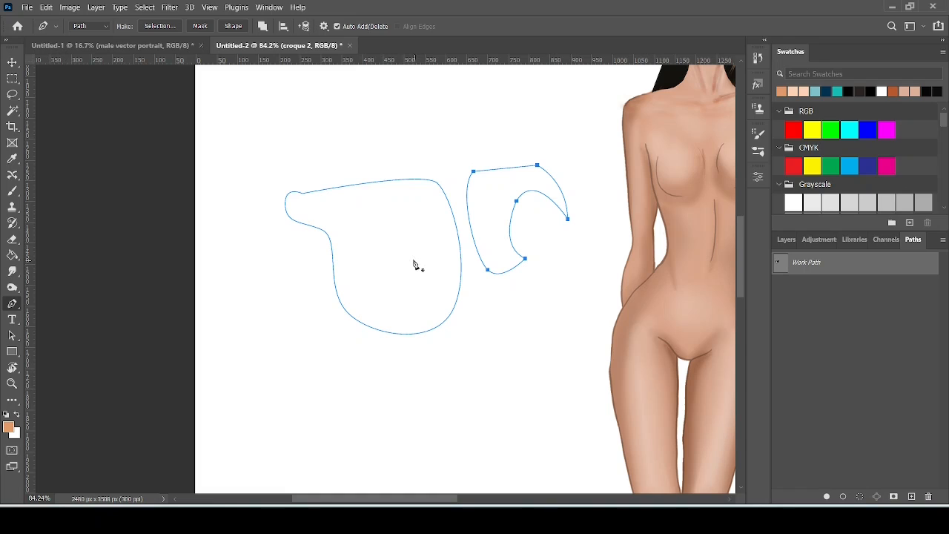
scroll(400, 227, up, 3)
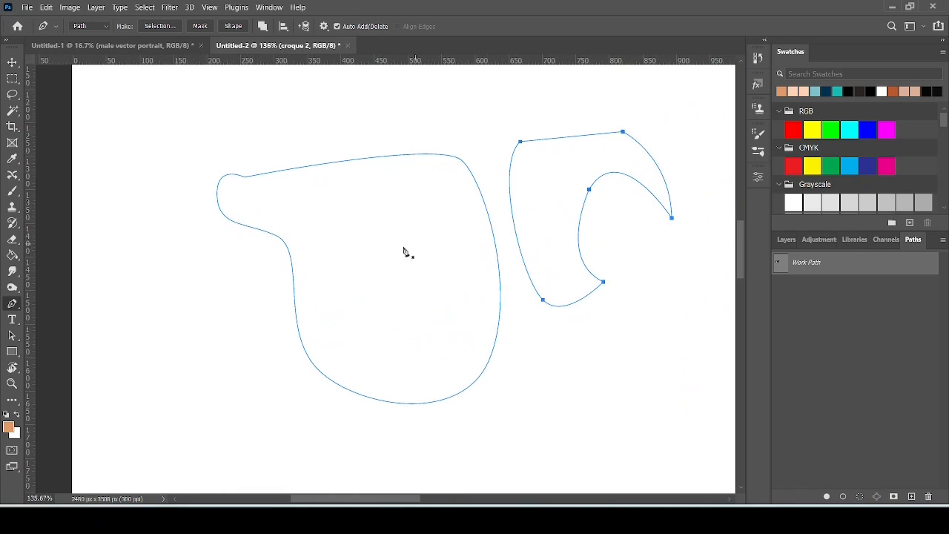
drag(848, 272, 932, 499)
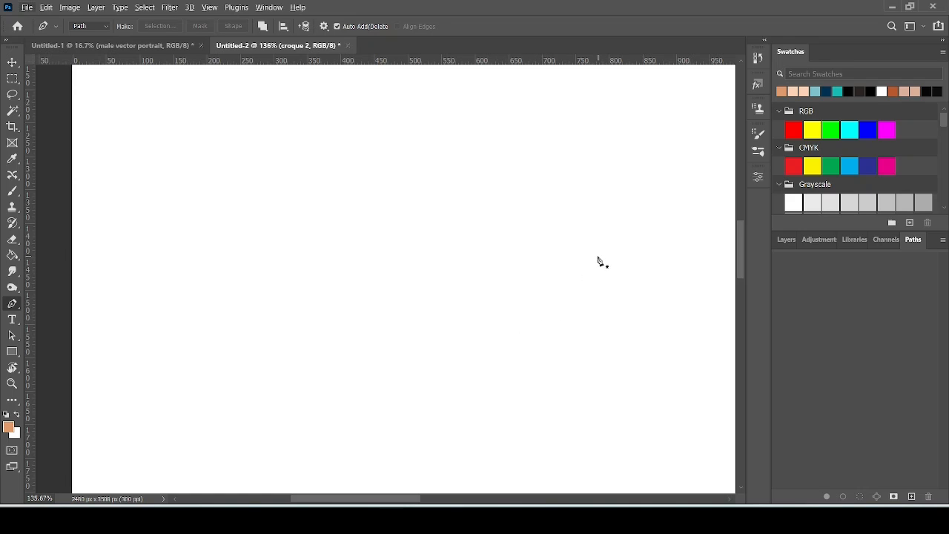
Start a top's outline on the croquis with a curved neckline across the neck base and a straight shoulder edge beside the bent arm
key(space)
drag(639, 239, 404, 416)
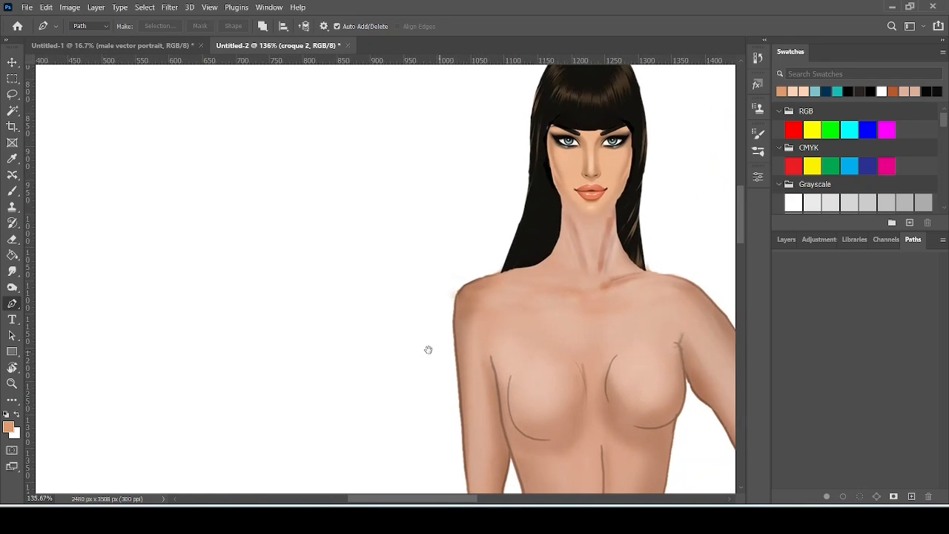
drag(428, 349, 144, 324)
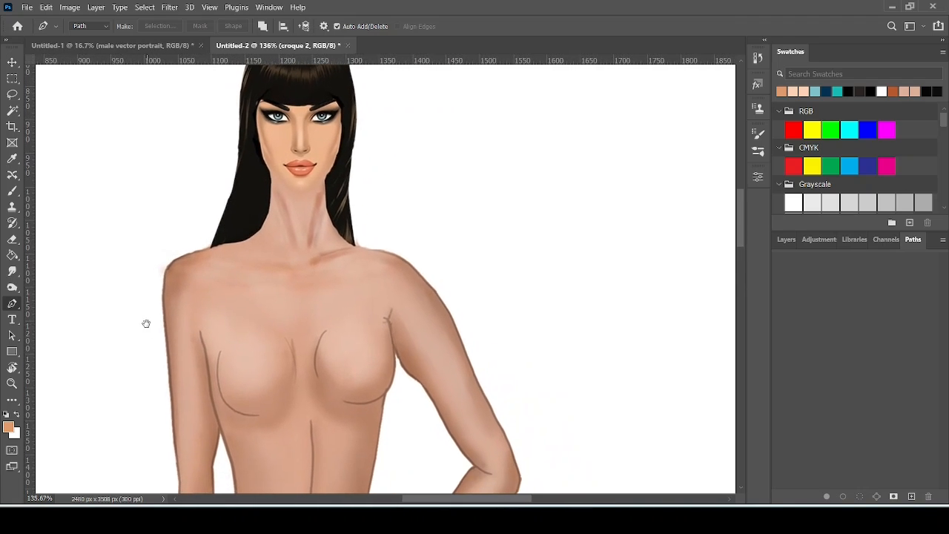
click(249, 234)
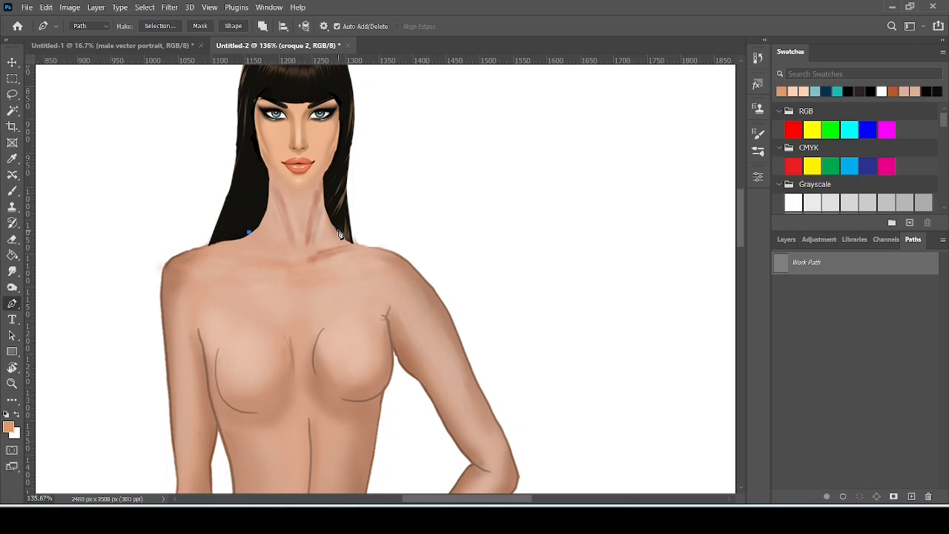
drag(338, 230, 384, 167)
alt+click(341, 234)
click(375, 246)
Continue the outline with a curved armhole to the underarm, remove its outgoing handle, and add the side edge down to the waist
drag(398, 365, 434, 395)
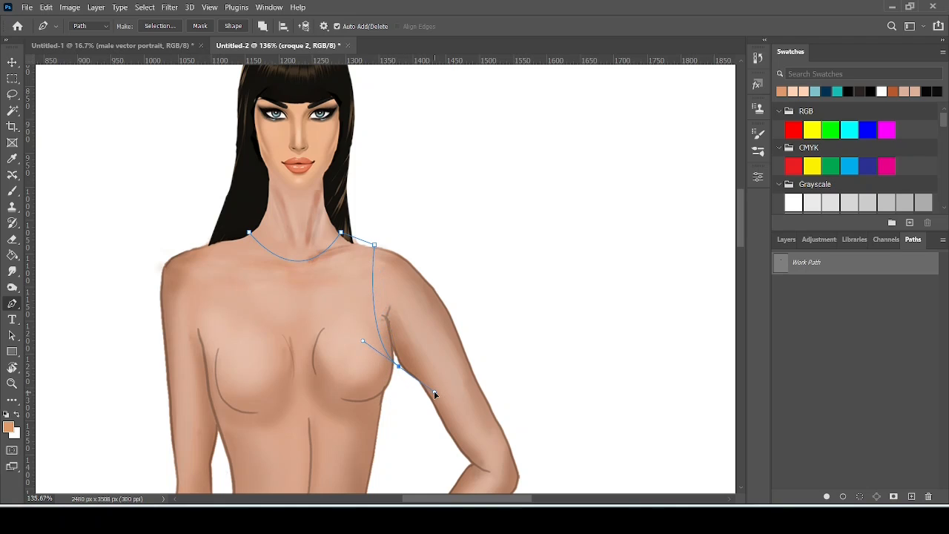
alt+click(399, 366)
drag(374, 473, 370, 488)
Draw an upward-arching hem across the waist to the opposite side and remove the outgoing handle at its end anchor
scroll(243, 451, down, 1)
scroll(243, 450, down, 1)
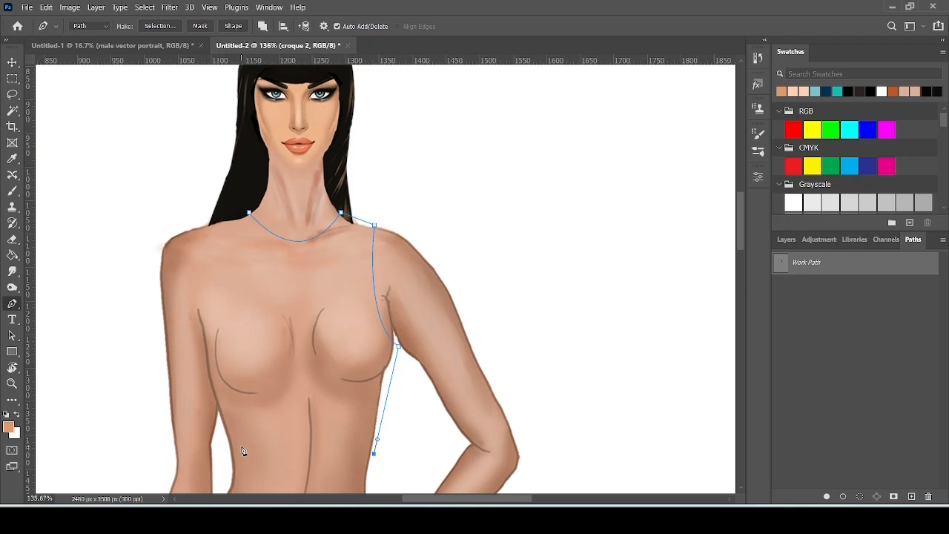
scroll(243, 451, down, 1)
drag(258, 437, 205, 371)
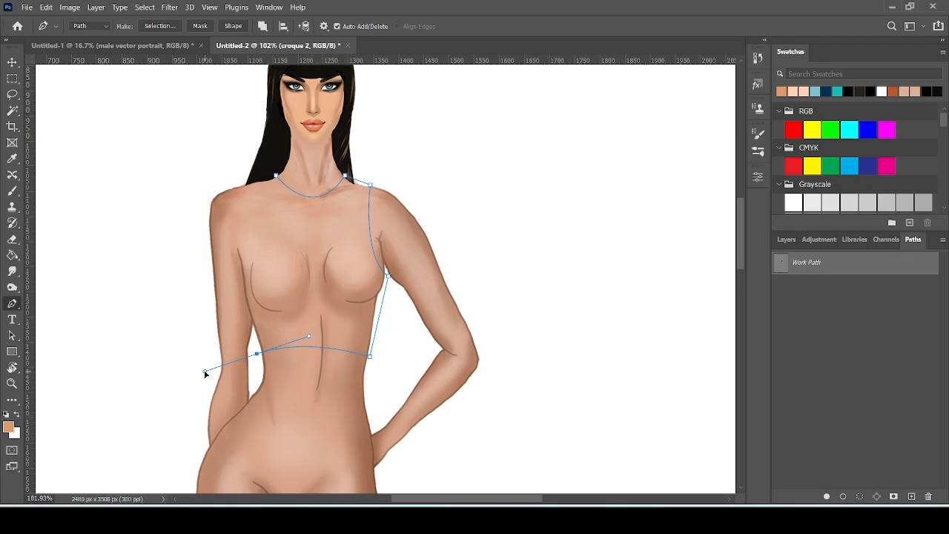
alt+click(258, 355)
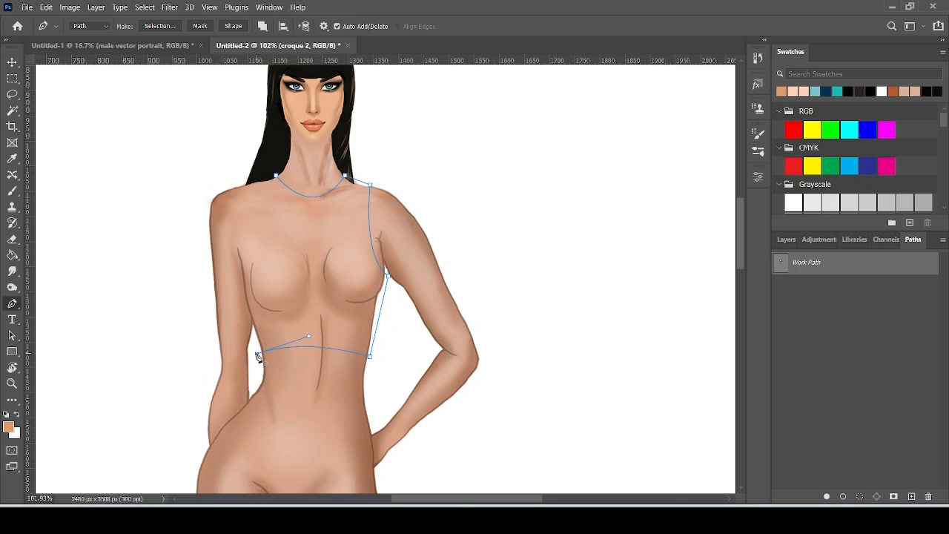
Add the side edge, curved armhole and shoulder beside the straight arm, closing the top's outline at the first neckline anchor
click(240, 269)
drag(255, 179, 249, 157)
click(257, 183)
click(276, 177)
Save the Work Path under the name top
double_click(808, 264)
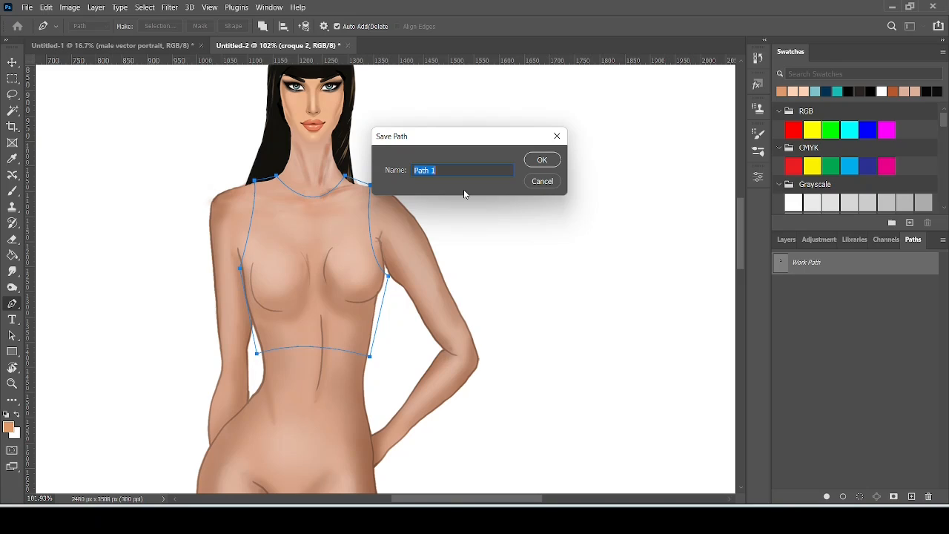
text(top)
key(Return)
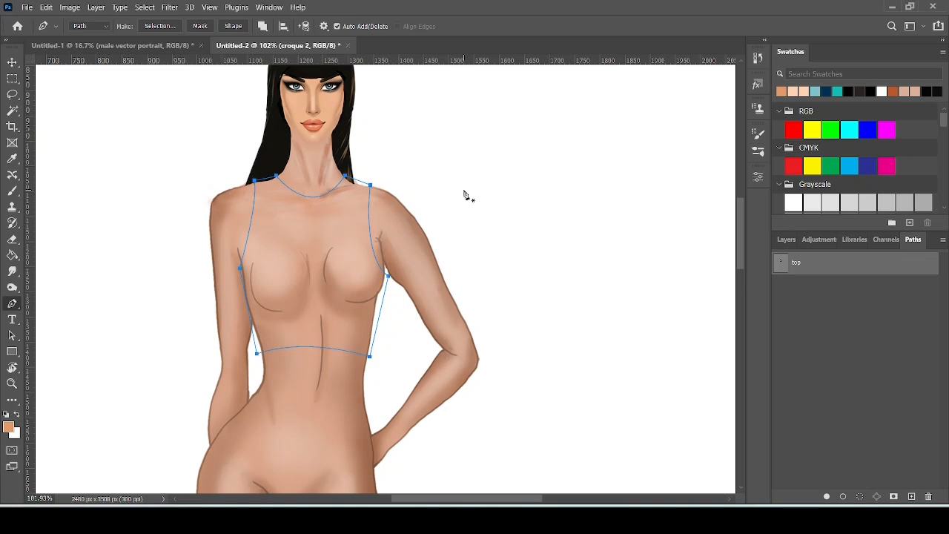
scroll(420, 334, down, 2)
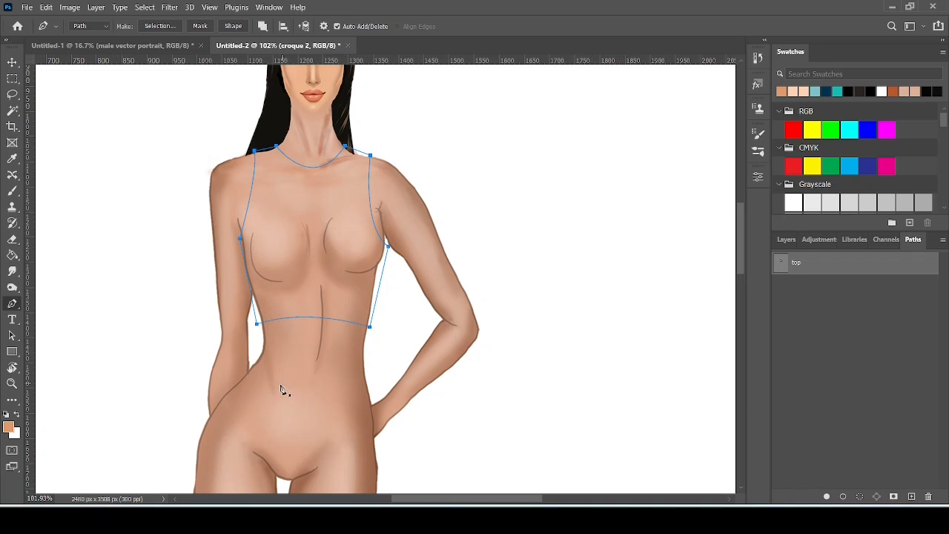
Deselect the top path and draw a downward-curving waistline for a skirt, removing the outgoing handle at its end anchor
scroll(284, 382, down, 2)
drag(289, 352, 338, 239)
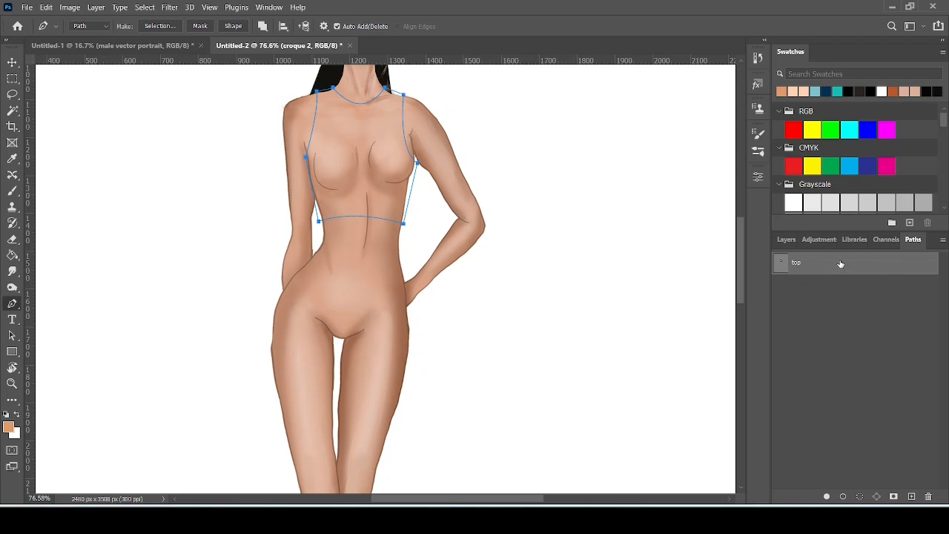
click(858, 362)
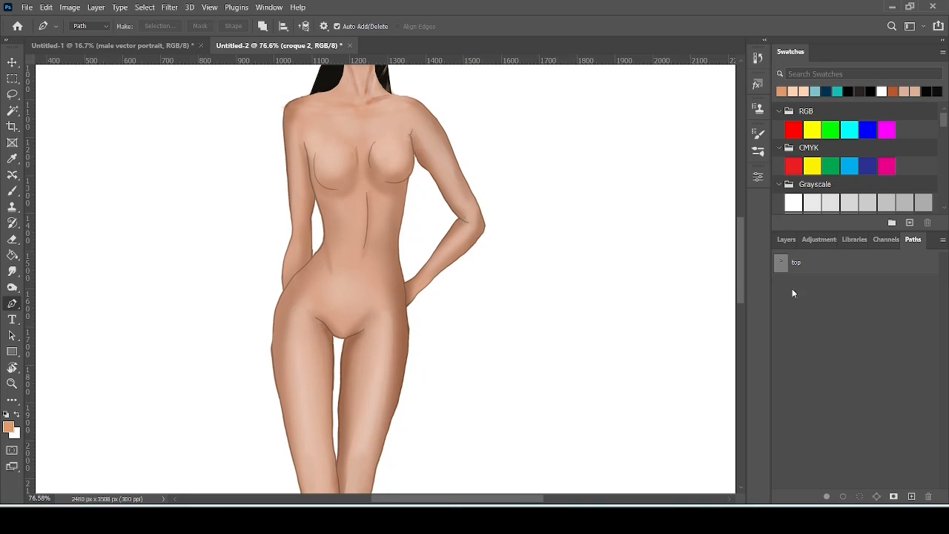
click(321, 238)
click(400, 239)
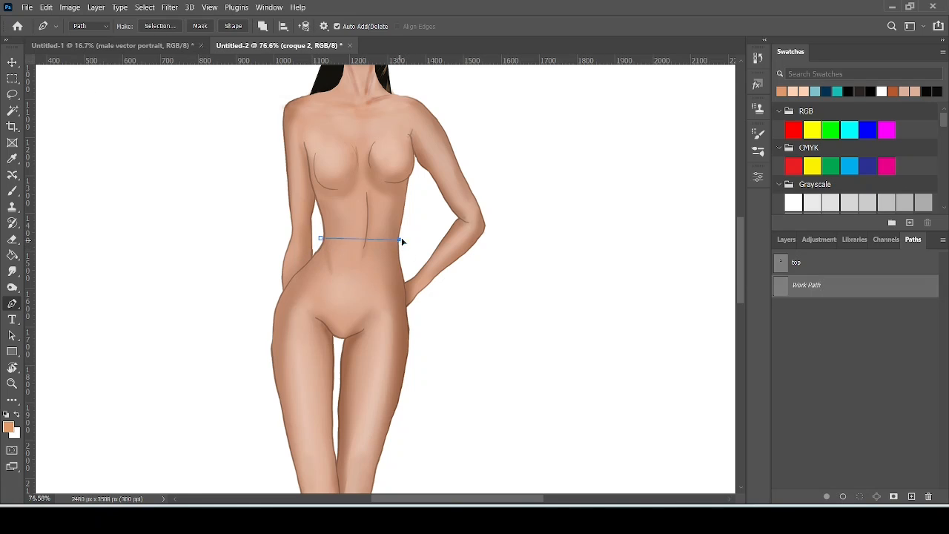
drag(401, 239, 428, 221)
alt+click(400, 240)
Add the skirt's curved side edge below the bent arm down to mid-thigh and remove the end anchor's outgoing handle
scroll(403, 412, down, 3)
scroll(388, 383, up, 1)
drag(386, 372, 350, 460)
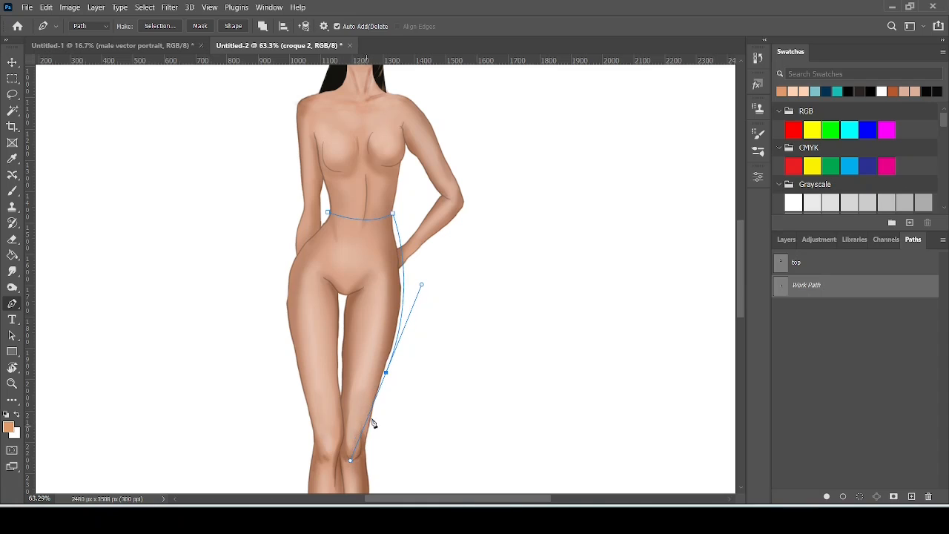
alt+click(385, 373)
Draw the upward-arching hem and the opposite side edge over the hip, closing the skirt outline at the first waist anchor
drag(294, 371, 269, 388)
alt+click(293, 371)
drag(280, 266, 359, 197)
alt+click(280, 266)
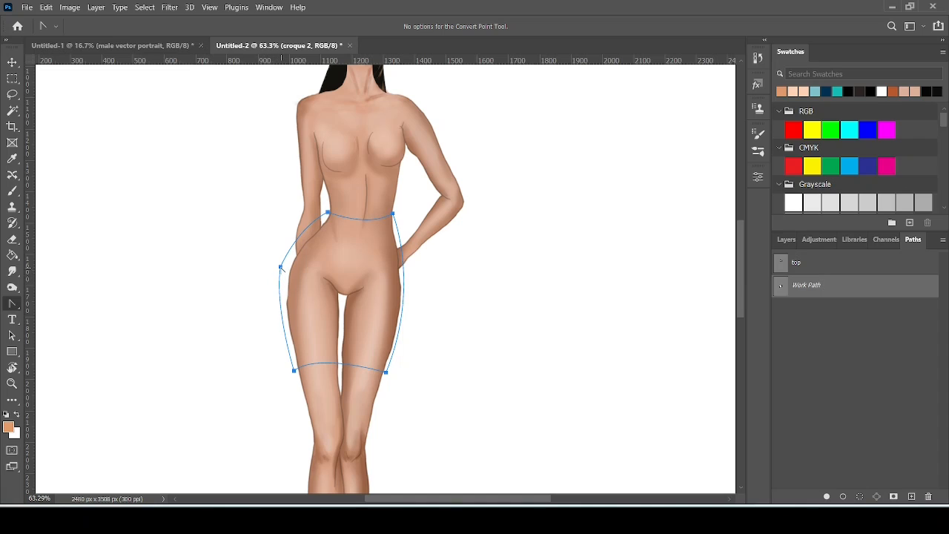
Return to the Pen tool and refine the skirt outline, lowering the hip anchor beside the straight arm and adjusting the adjoining waist anchor
right_click(12, 303)
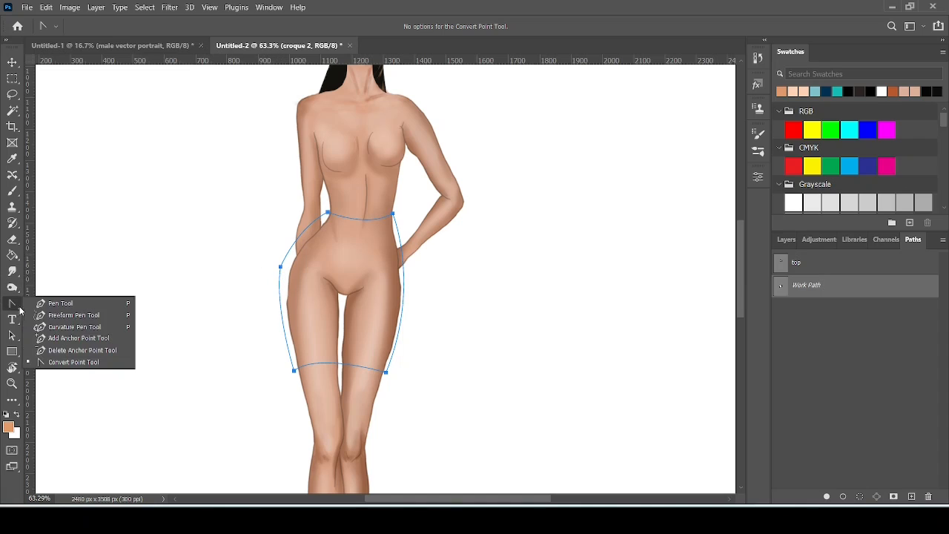
click(36, 307)
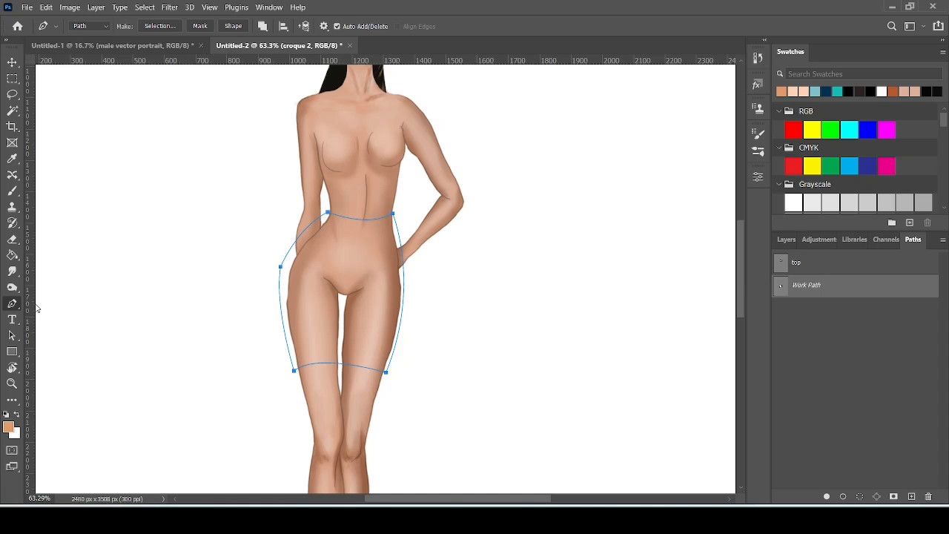
ctrl+click(280, 267)
drag(280, 268, 284, 284)
mouse_move(275, 317)
mouse_down()
mouse_move(275, 345)
mouse_move(285, 301)
mouse_move(280, 315)
mouse_up()
ctrl+click(329, 216)
ctrl+click(329, 216)
drag(296, 229, 326, 216)
Save the Work Path under the name skirt
double_click(815, 286)
text(sk)
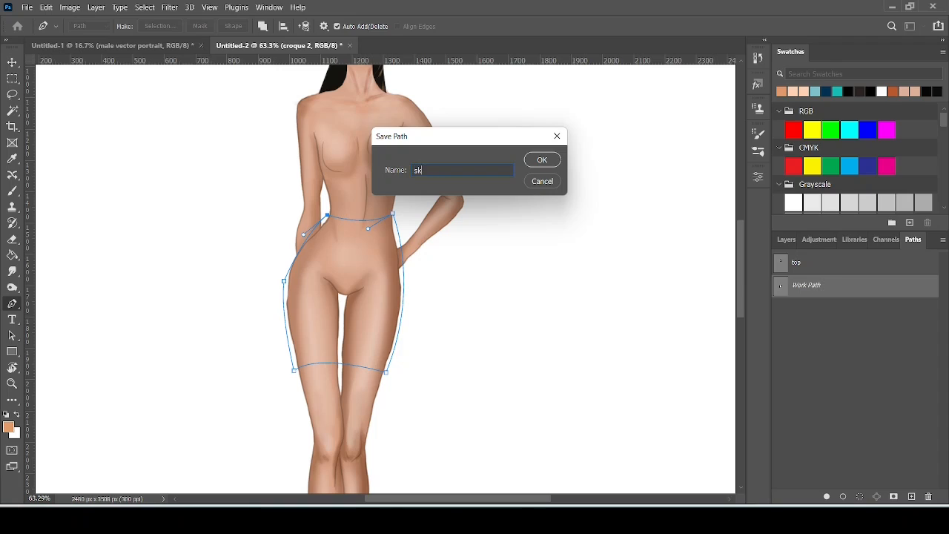
text(irt)
key(Return)
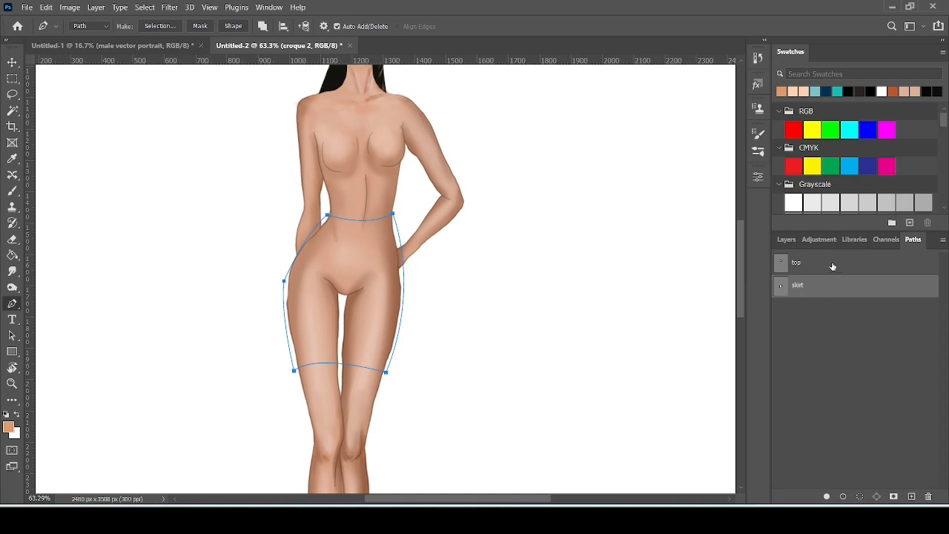
Select the top path and create a new layer named top above the croquis layer
click(832, 266)
click(827, 285)
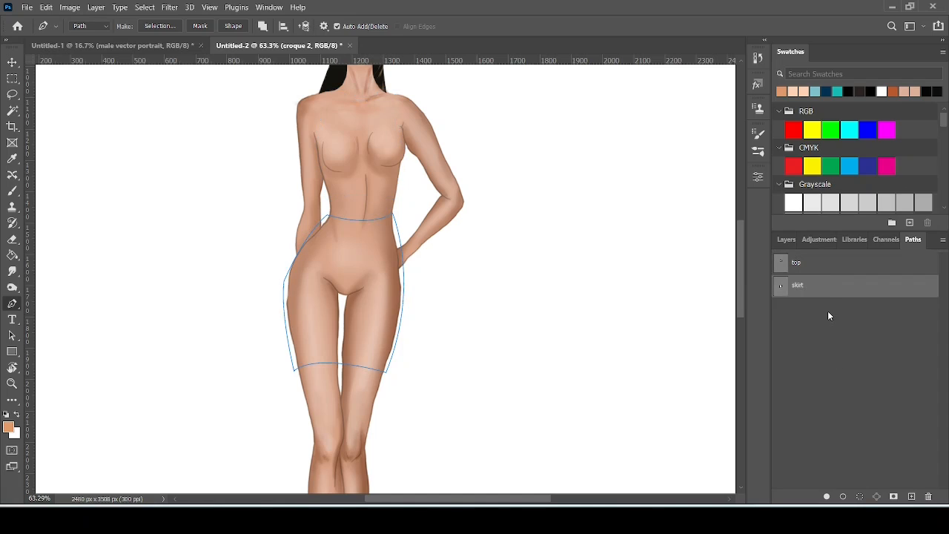
click(819, 269)
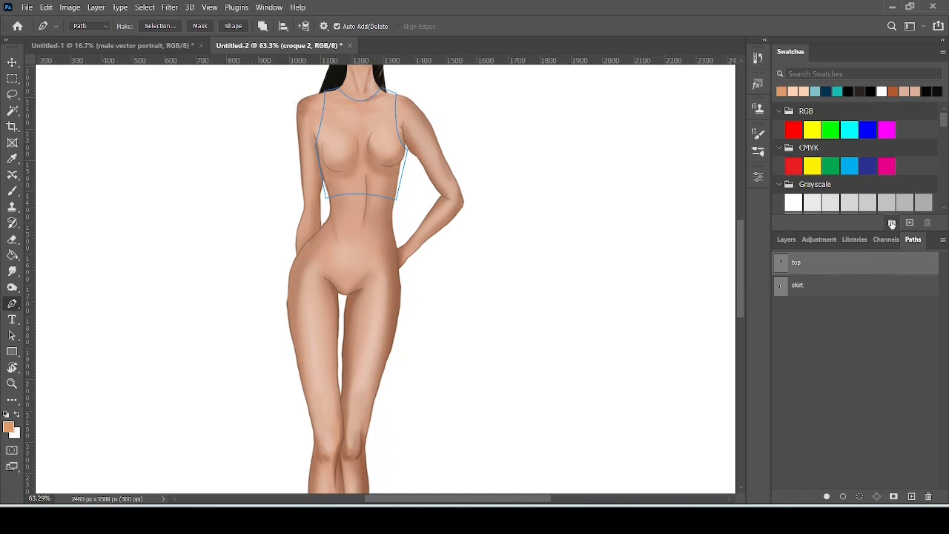
click(784, 240)
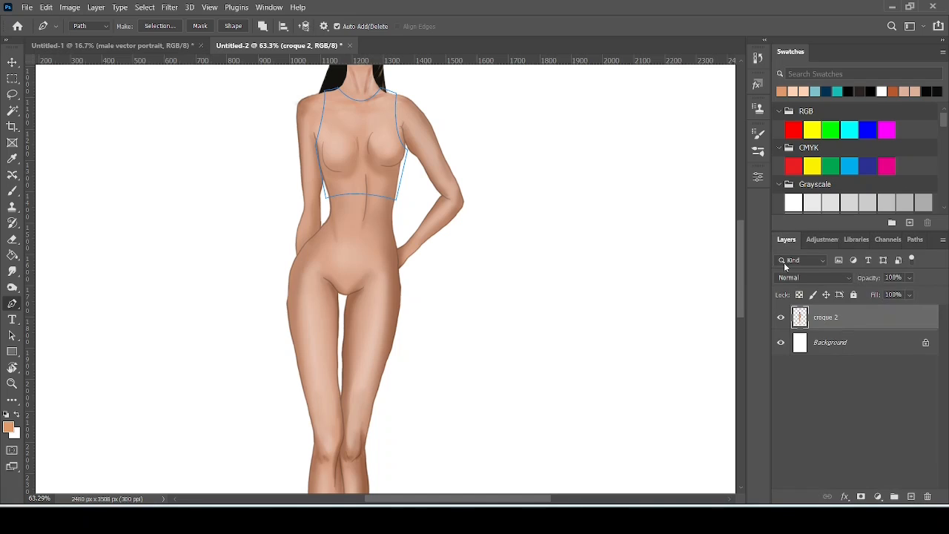
click(910, 497)
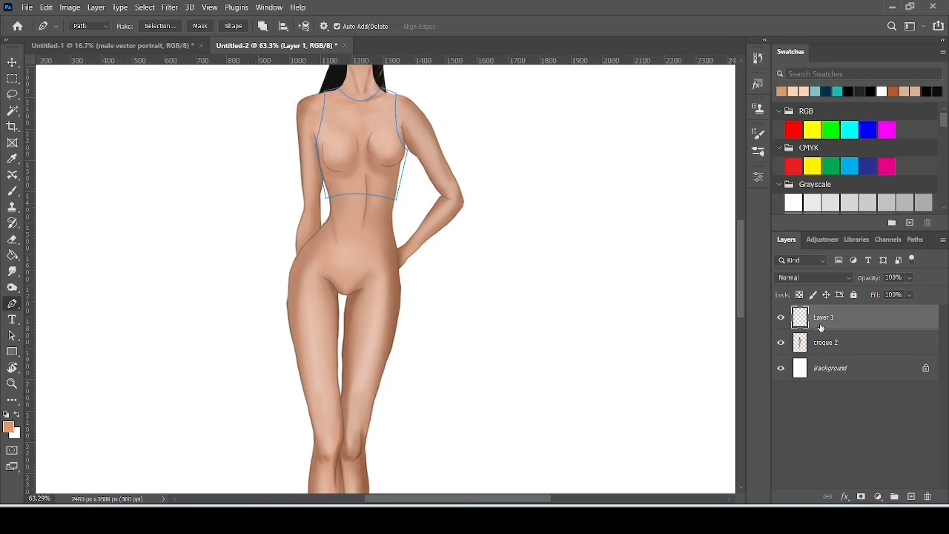
double_click(825, 317)
text(top)
key(Return)
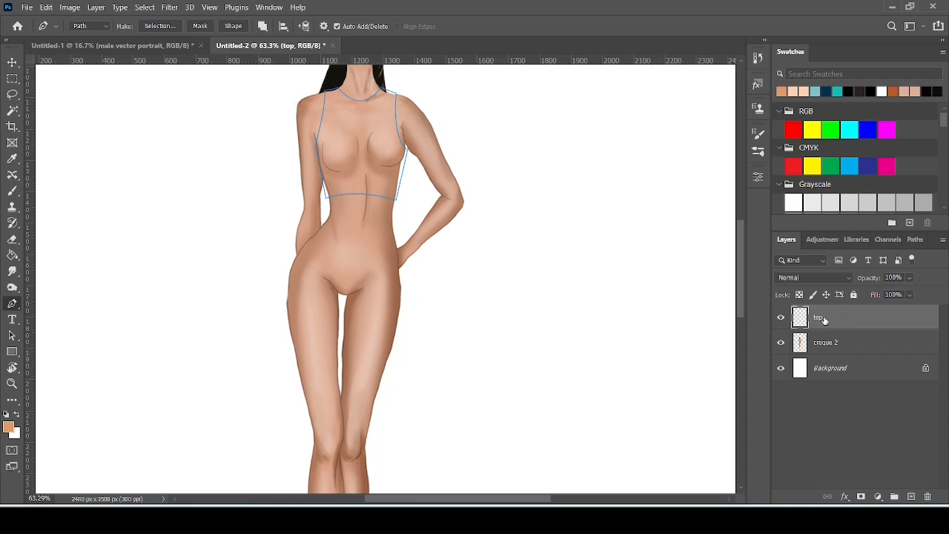
Set the foreground colour to purple c342c8 and fill the top path with it on the top layer
click(856, 349)
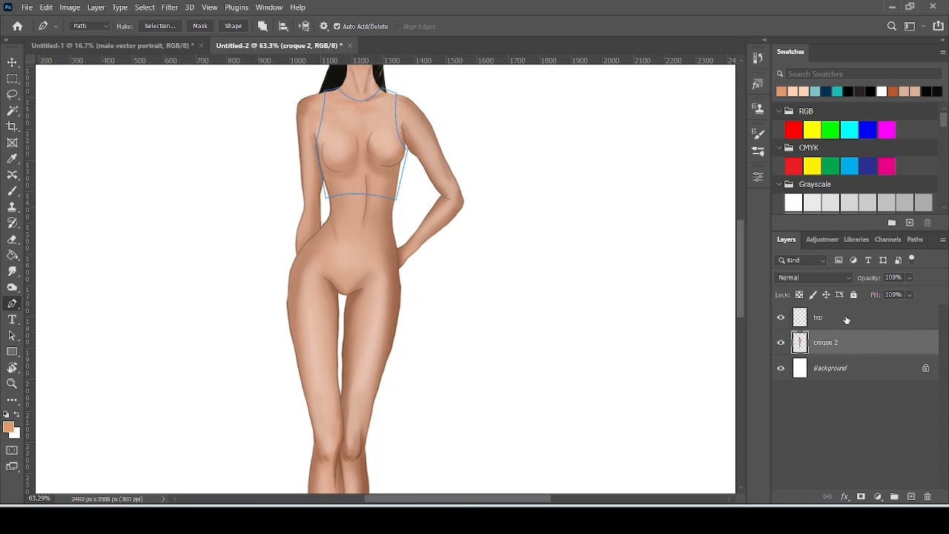
click(847, 319)
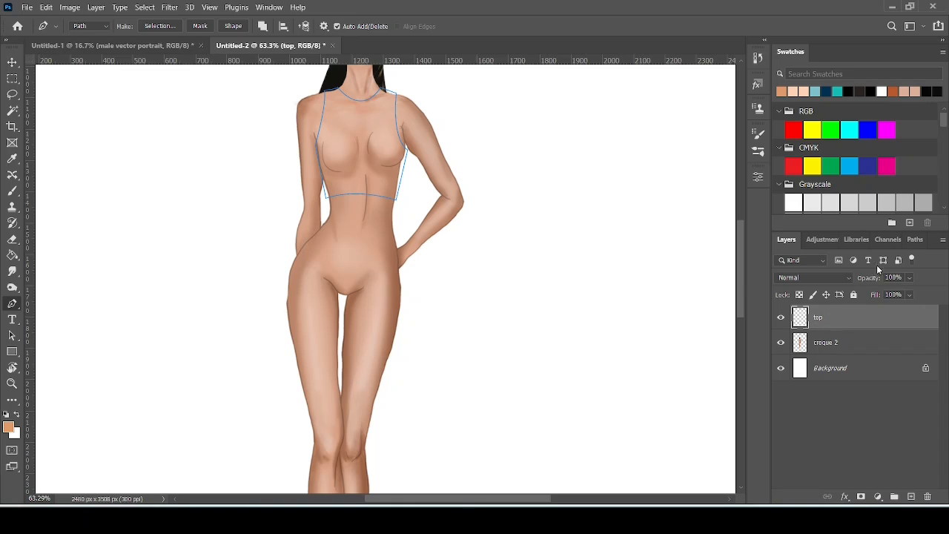
click(915, 241)
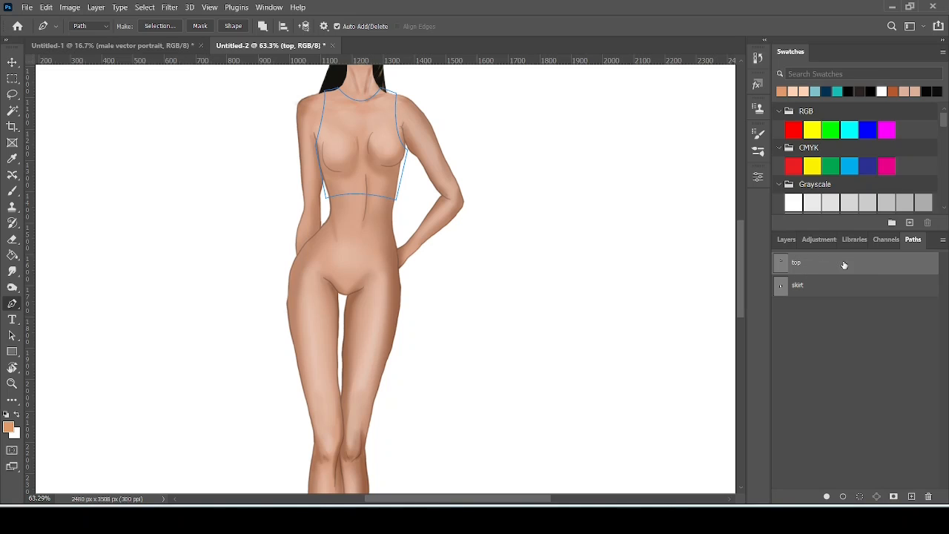
click(8, 429)
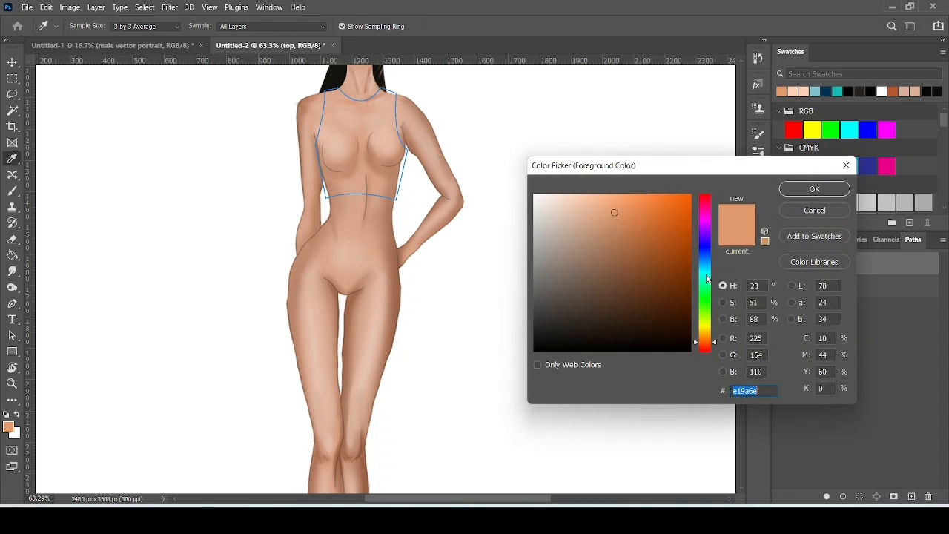
click(705, 222)
click(639, 228)
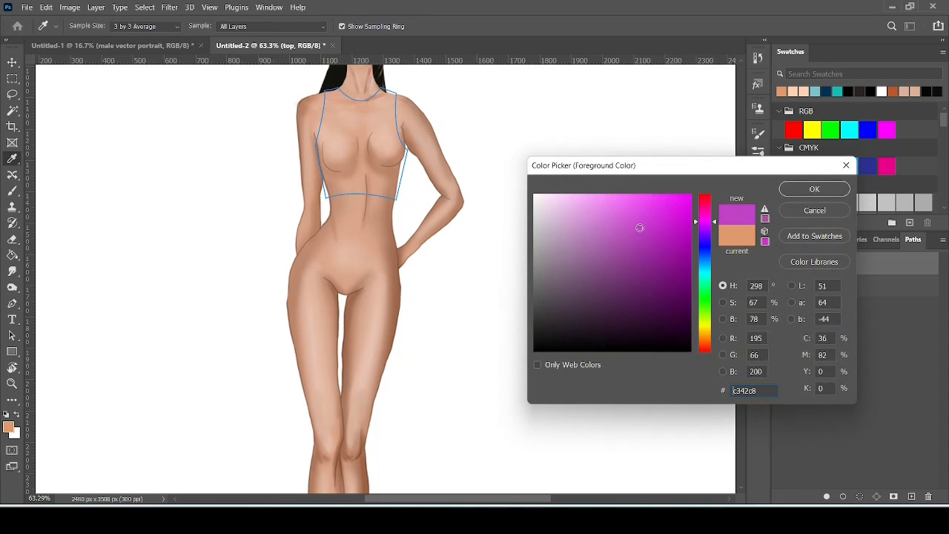
click(814, 190)
key(p)
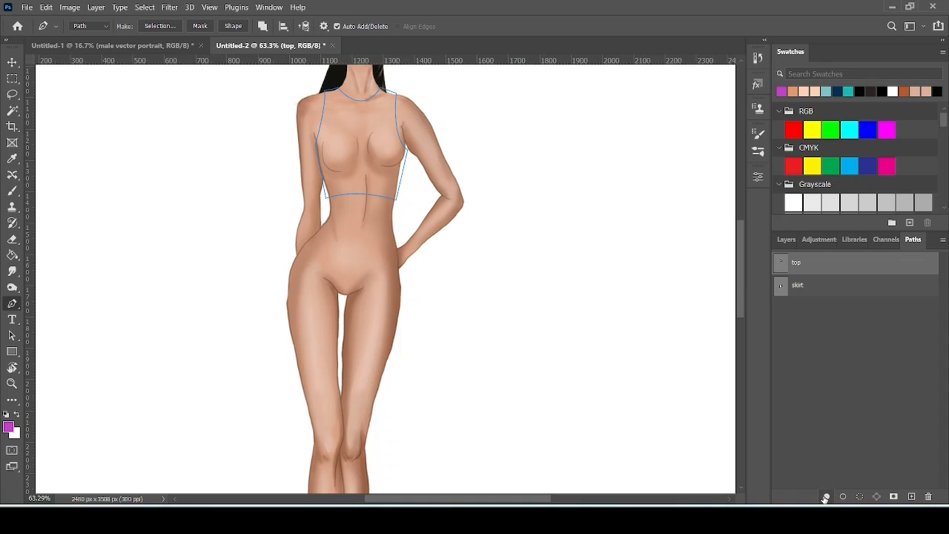
click(825, 496)
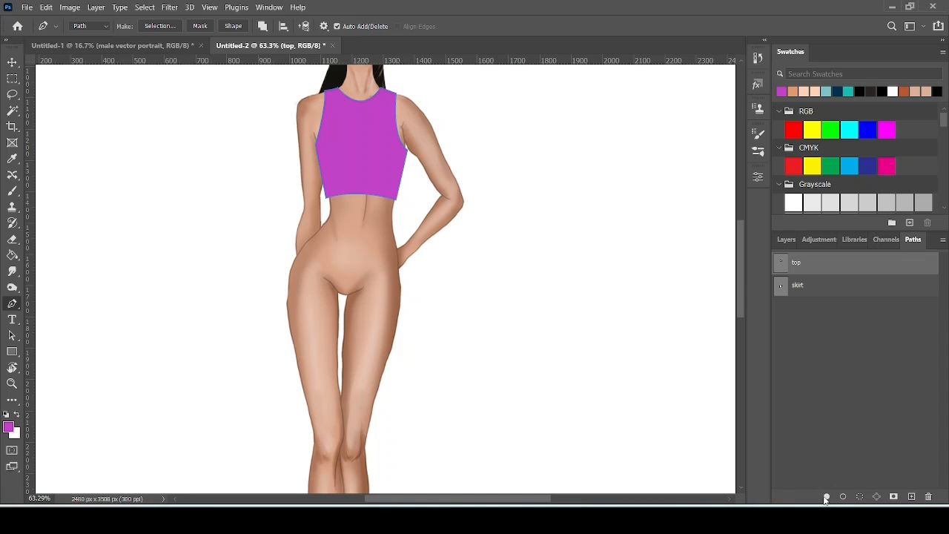
Toggle the top layer's visibility off and on to check the fill against the figure
click(787, 239)
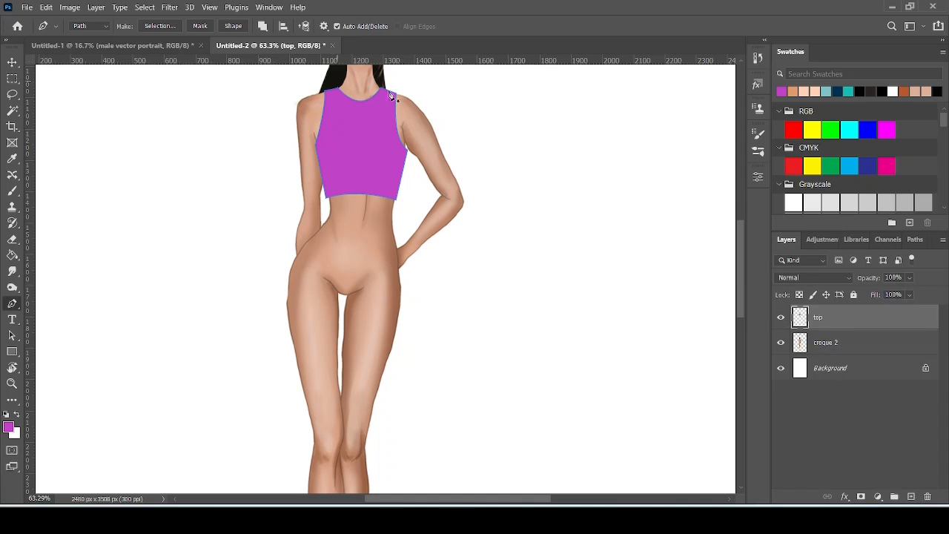
click(781, 318)
click(780, 318)
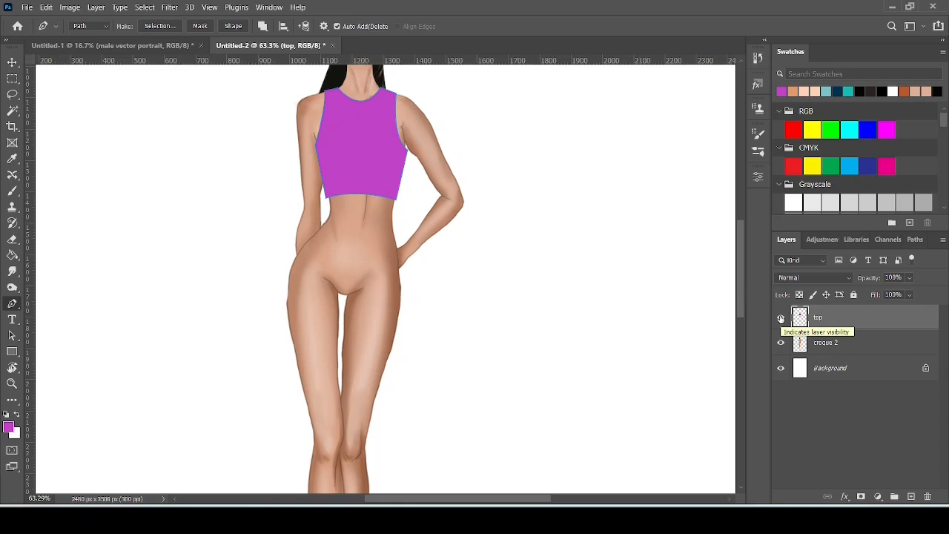
click(780, 318)
click(781, 318)
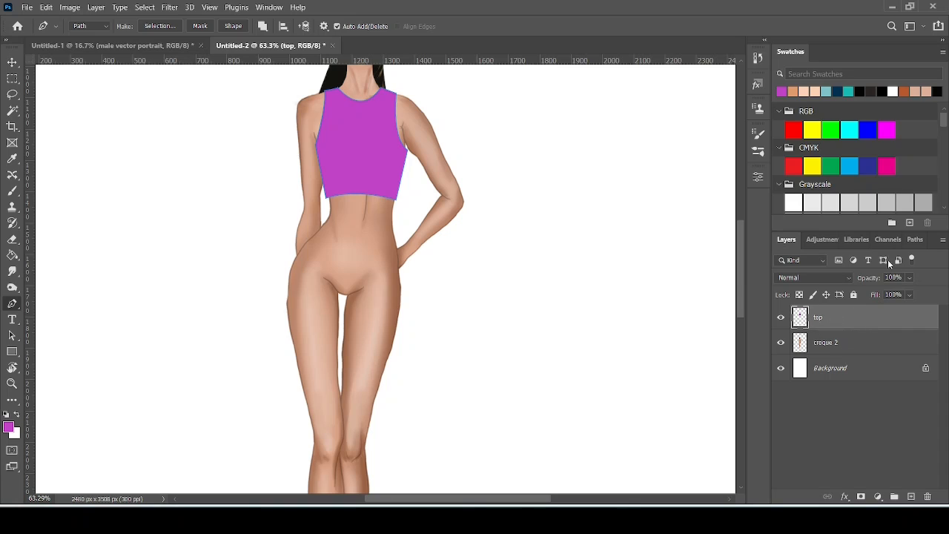
Select the skirt path and create a new layer named skirt above the top layer
click(914, 239)
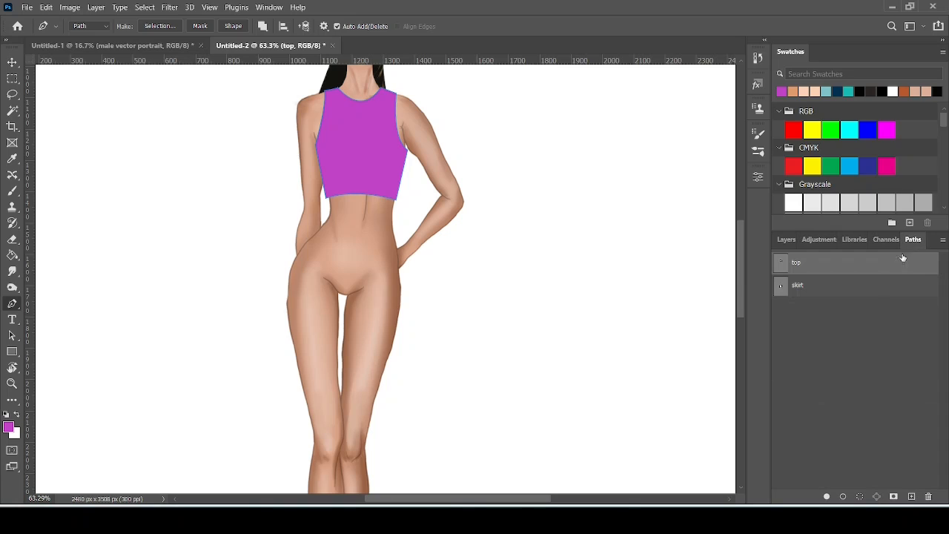
click(828, 347)
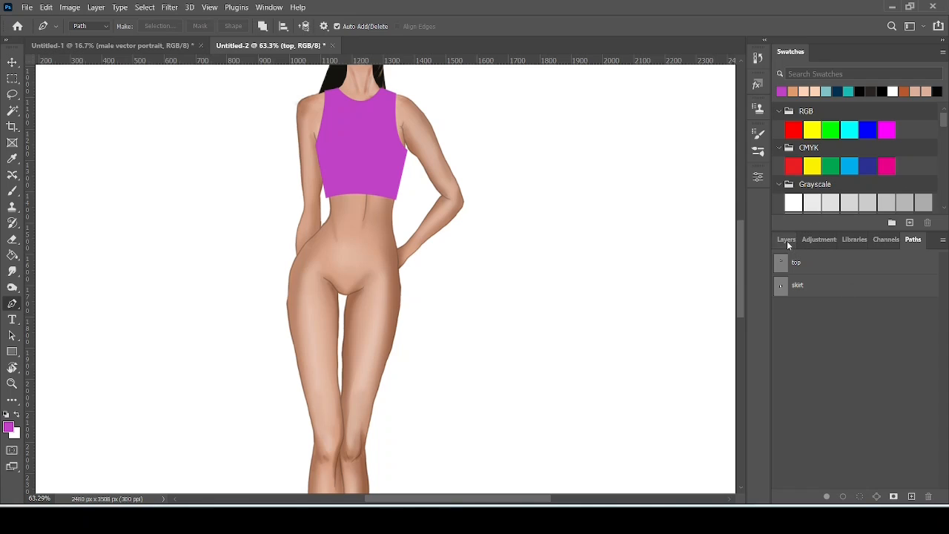
click(818, 286)
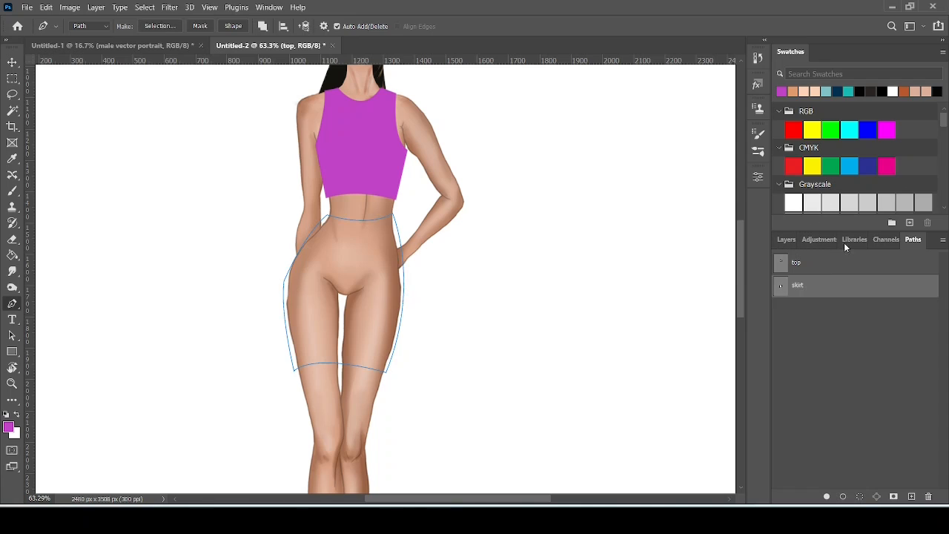
click(787, 241)
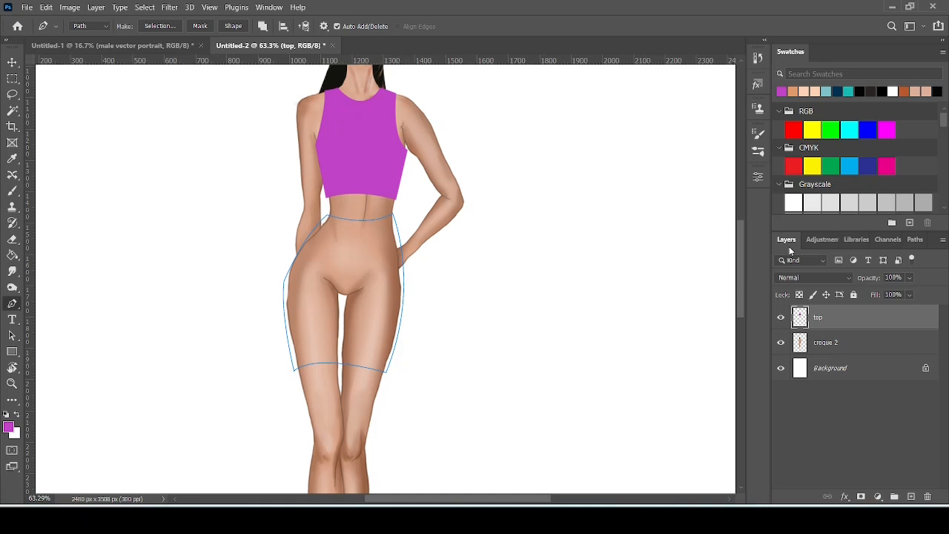
click(910, 496)
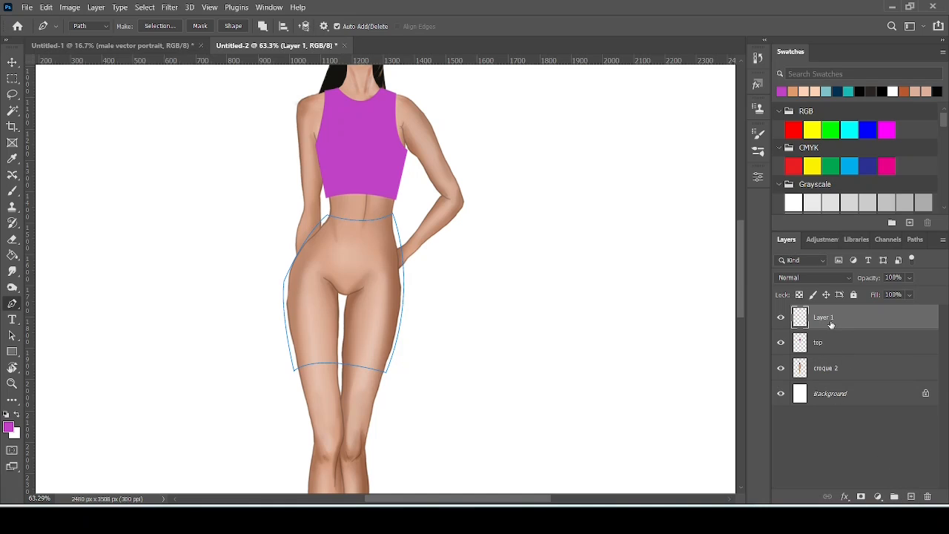
double_click(829, 319)
text(skirt)
key(Return)
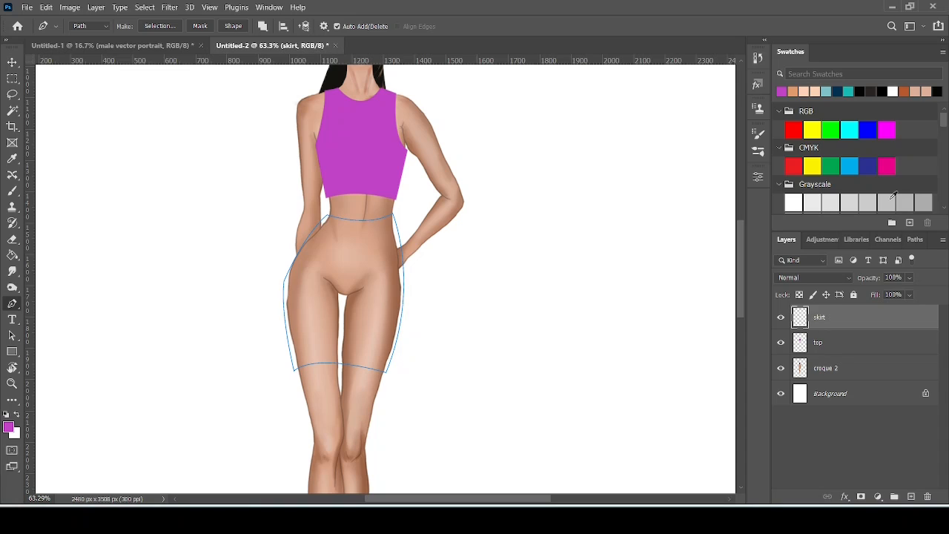
Set the foreground colour to dark purple, fill the skirt path on the skirt layer, and deselect the path
click(915, 239)
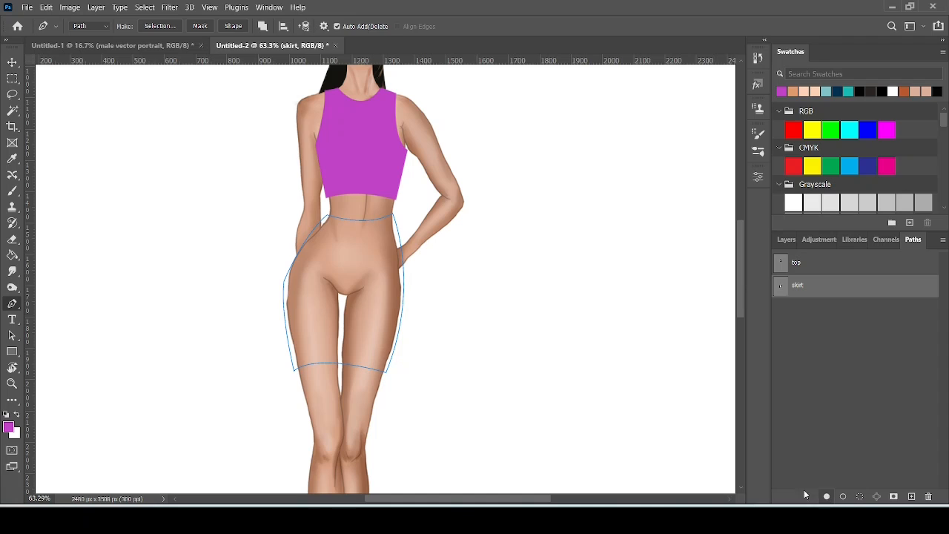
click(8, 425)
drag(644, 330, 641, 294)
click(799, 190)
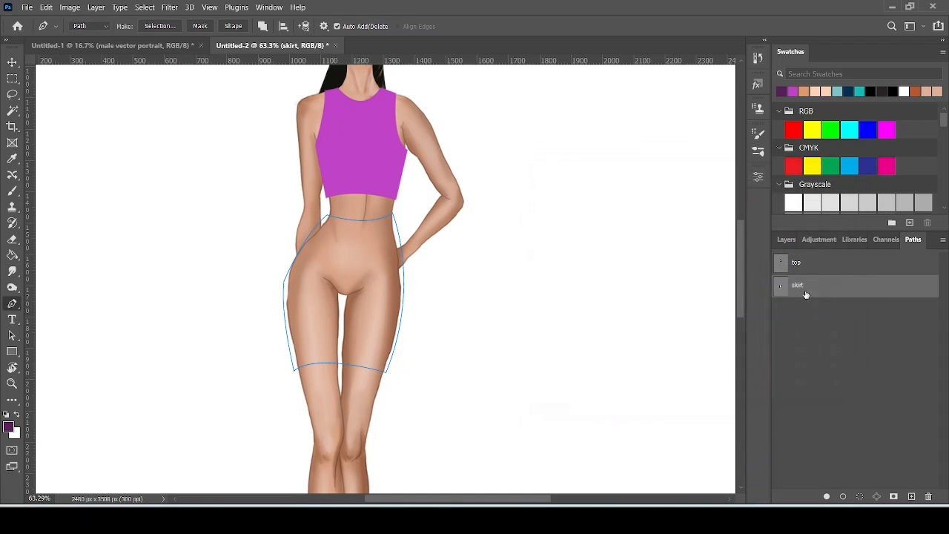
click(826, 497)
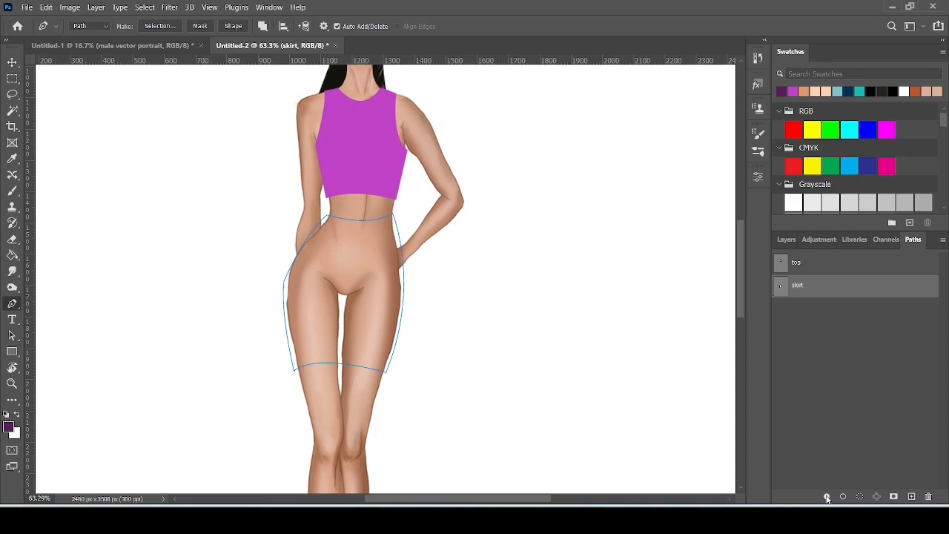
click(862, 393)
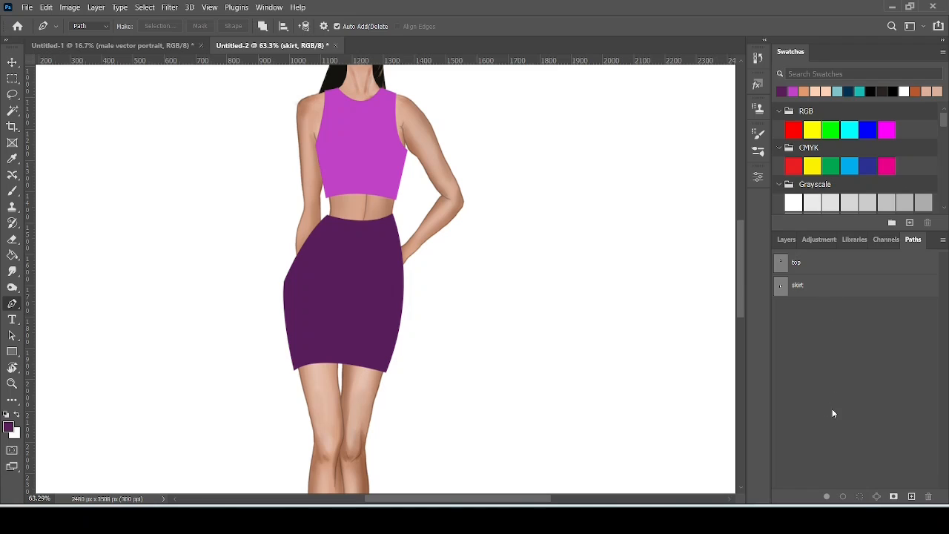
Show and hide the skirt path's outline, and inspect the filled top and skirt on the whole figure
click(842, 287)
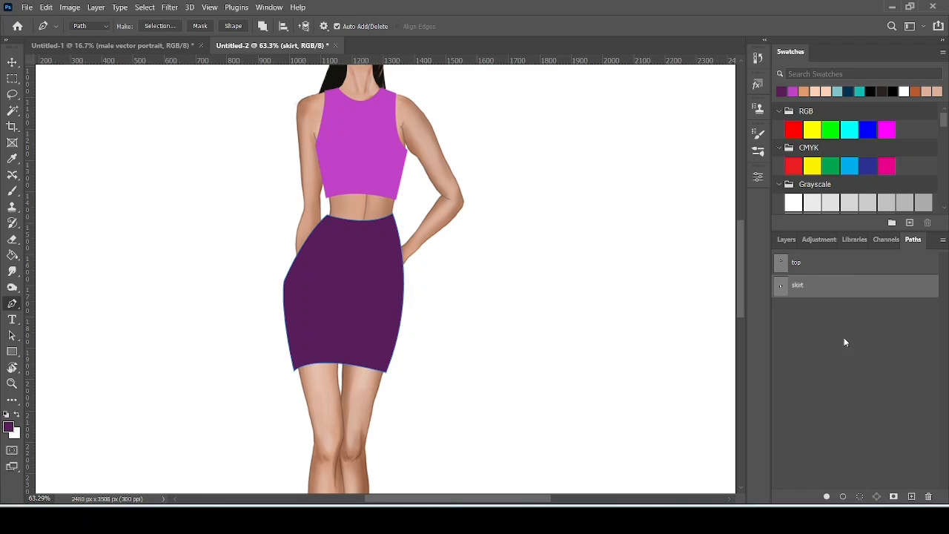
click(841, 376)
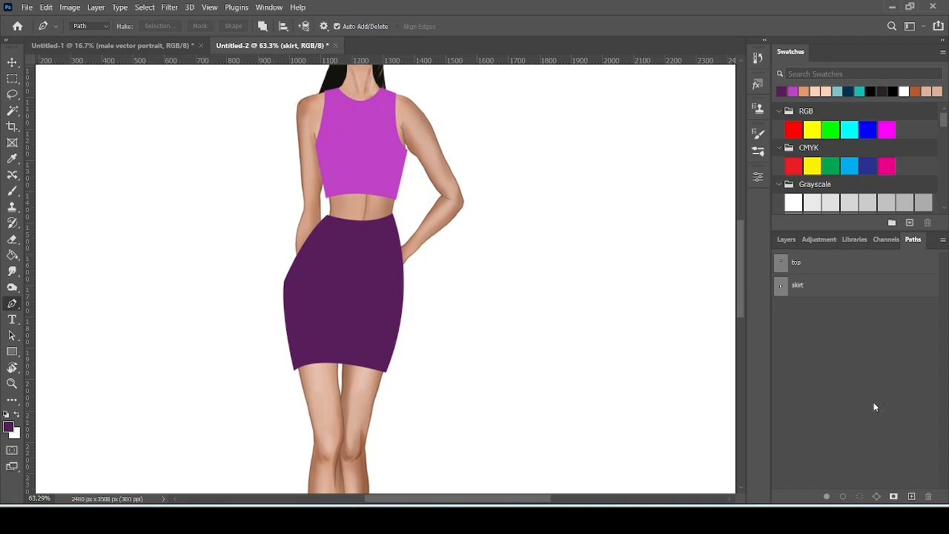
scroll(319, 311, down, 2)
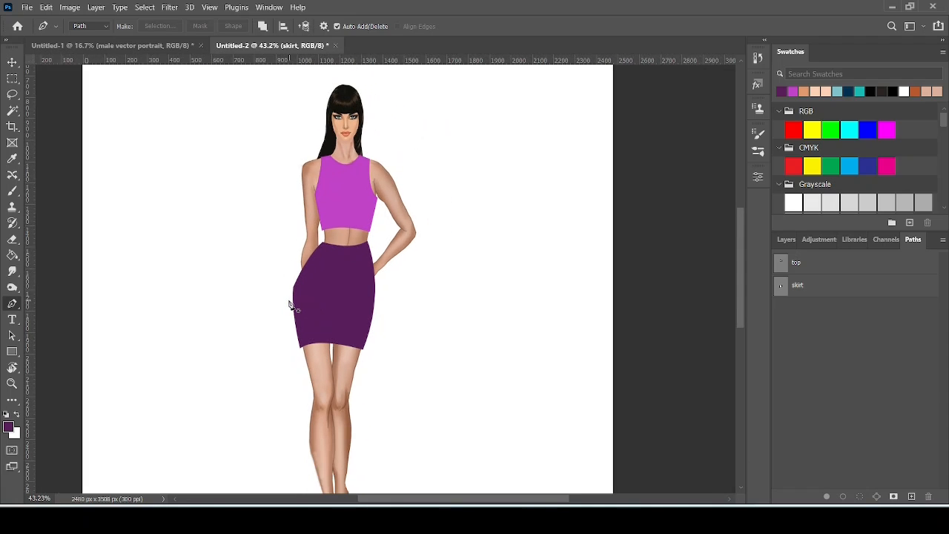
scroll(288, 294, up, 2)
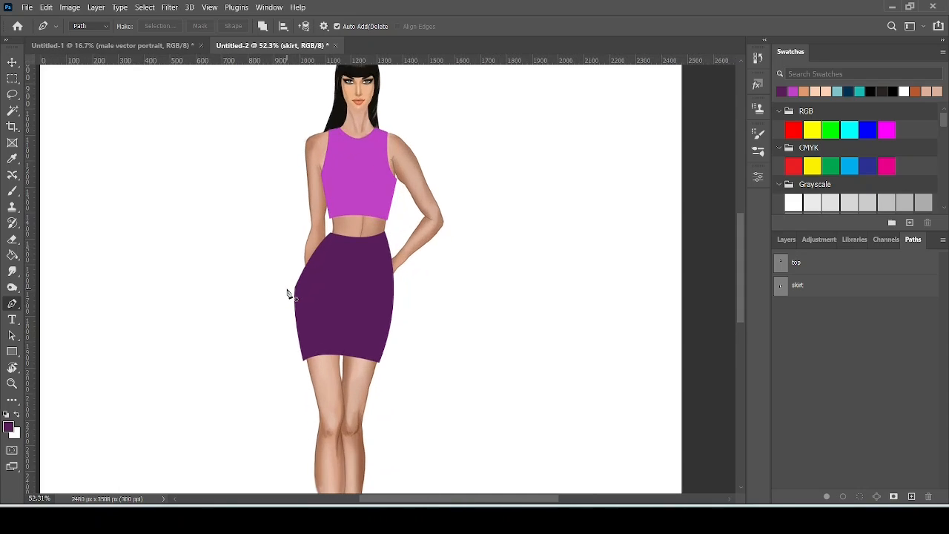
scroll(289, 294, down, 1)
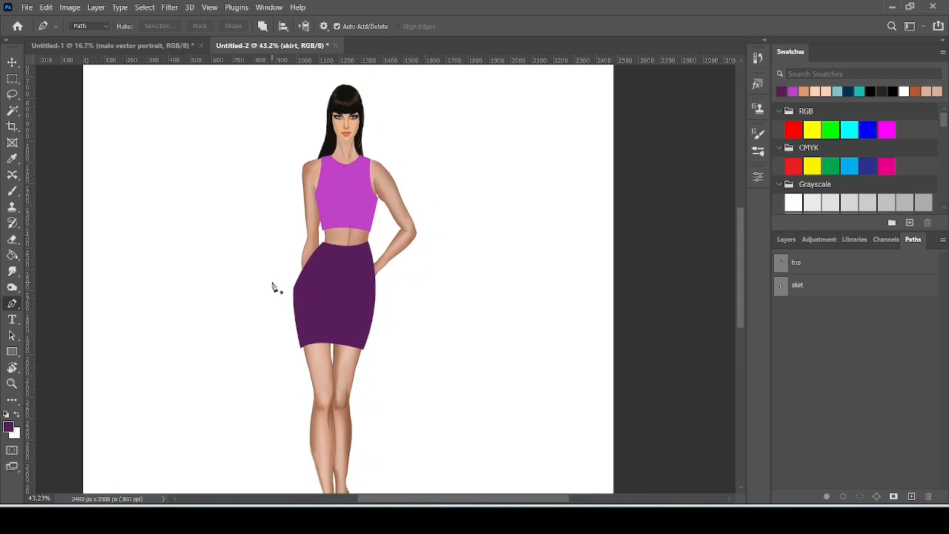